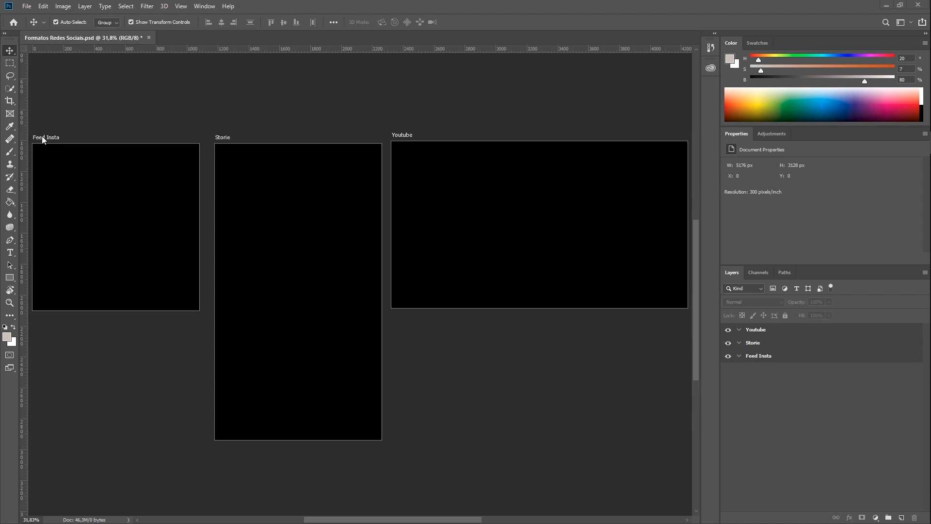
# Step: Select the Feed Insta artboard and fit it on the screen
pyautogui.click(68, 180)
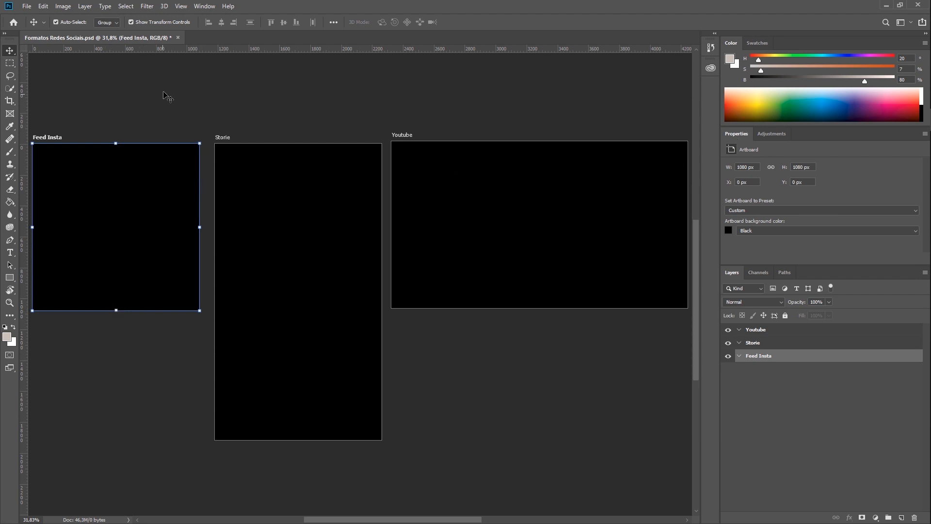
pyautogui.click(181, 7)
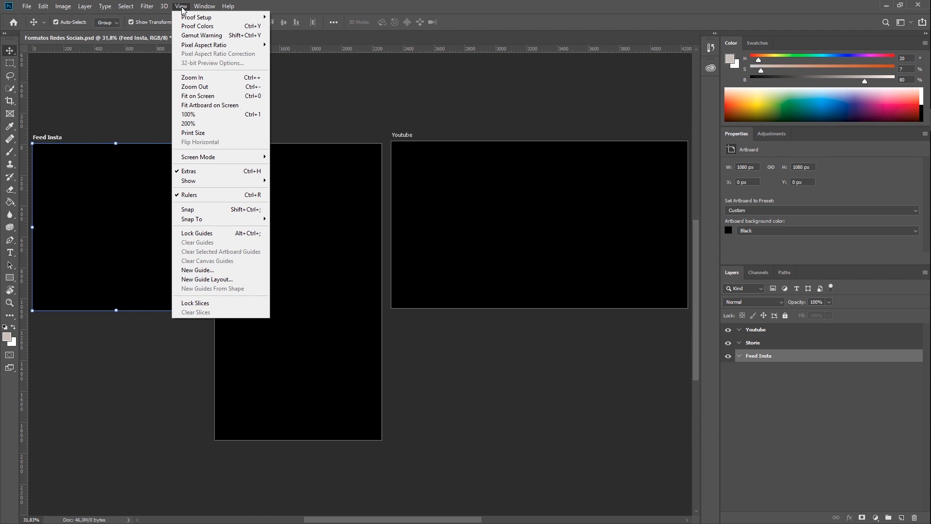
pyautogui.click(180, 106)
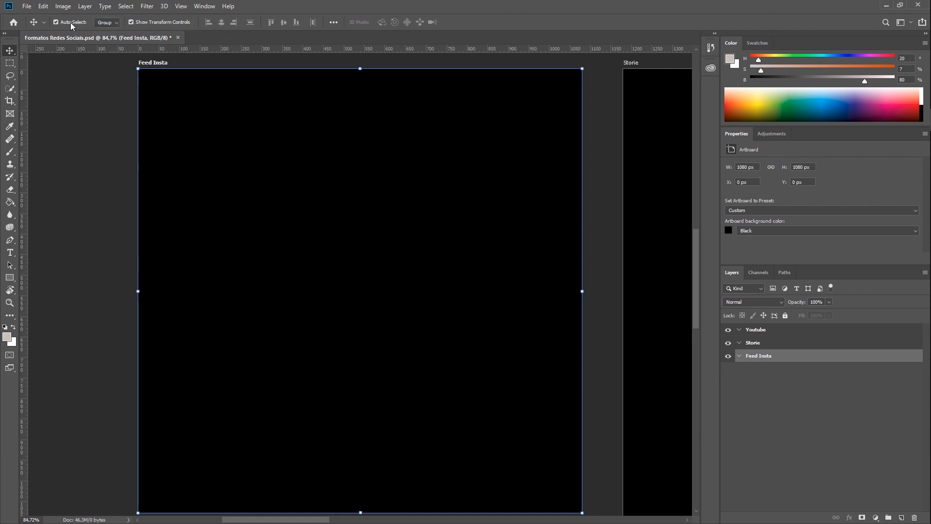
# Step: Try placing a horizontal guide from the ruler across the middle of the Feed Insta artboard, and undo it
pyautogui.click(181, 6)
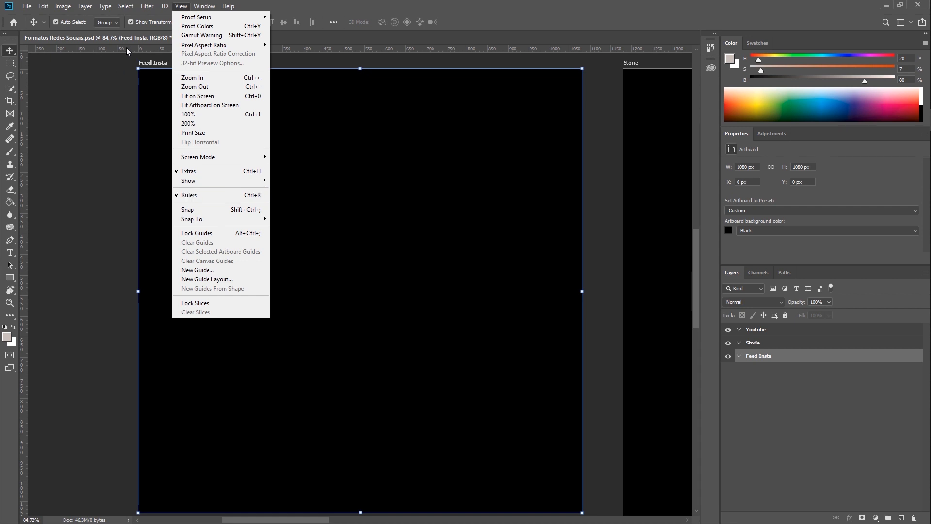
pyautogui.click(63, 74)
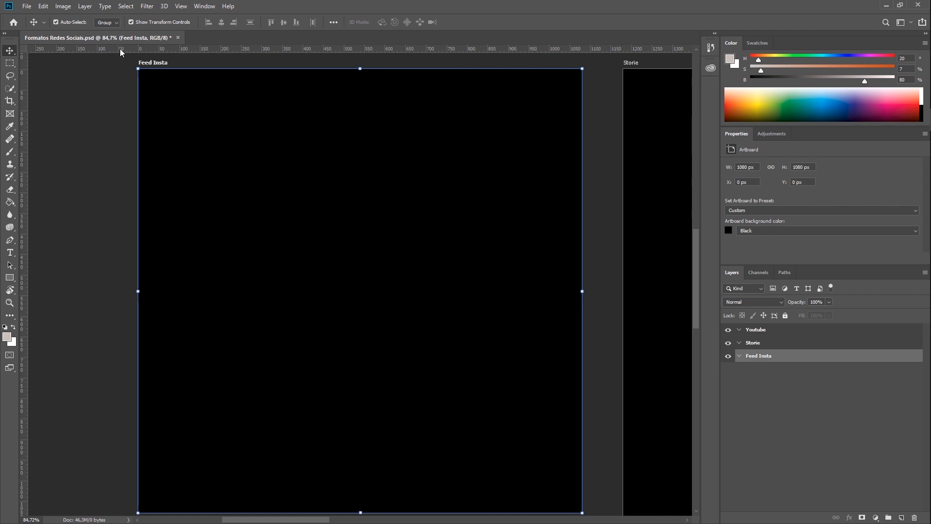
pyautogui.moveTo(122, 48); pyautogui.dragTo(103, 292)
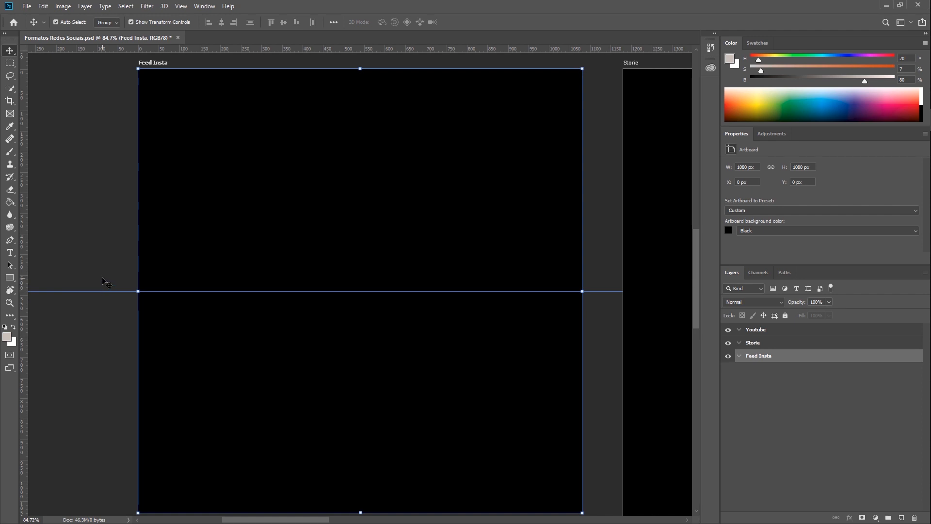
pyautogui.hotkey('ctrl', 'z')
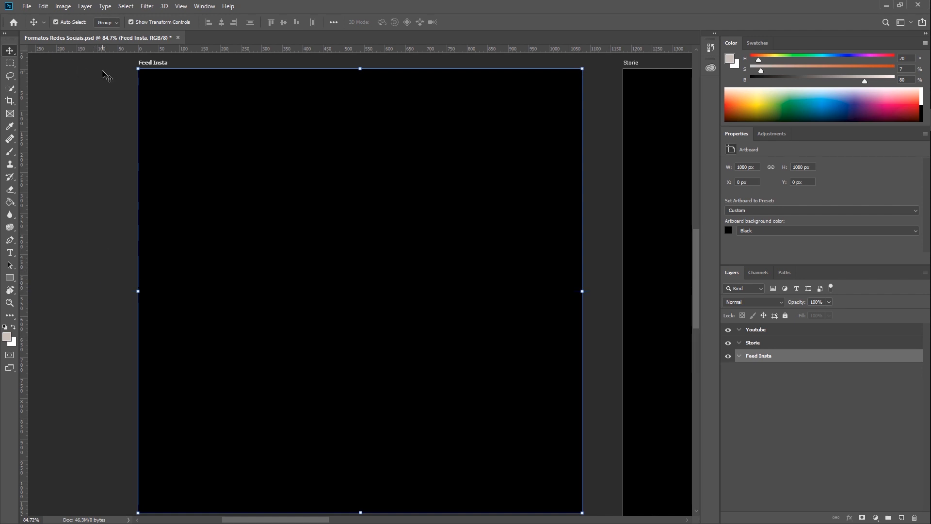
# Step: Add a vertical guide at 540 px to the Feed Insta artboard using the New Guide command
pyautogui.click(181, 6)
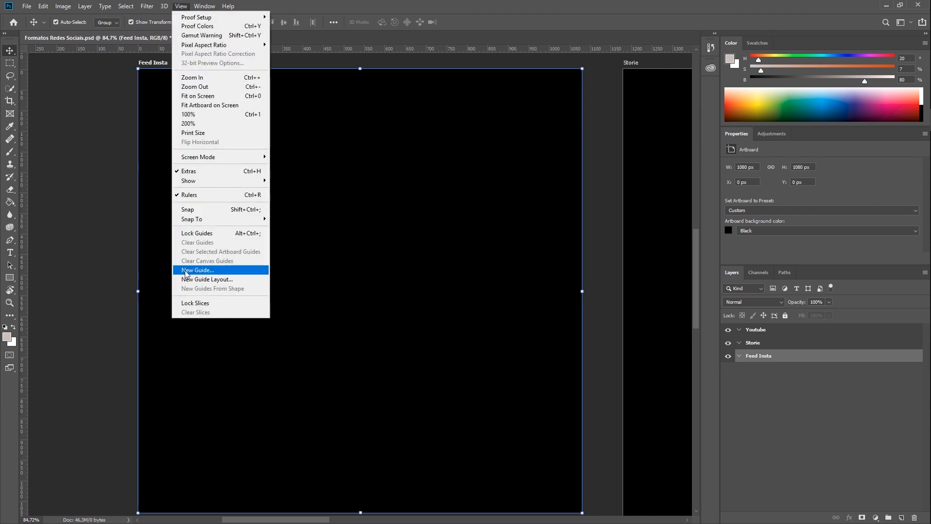
pyautogui.click(214, 269)
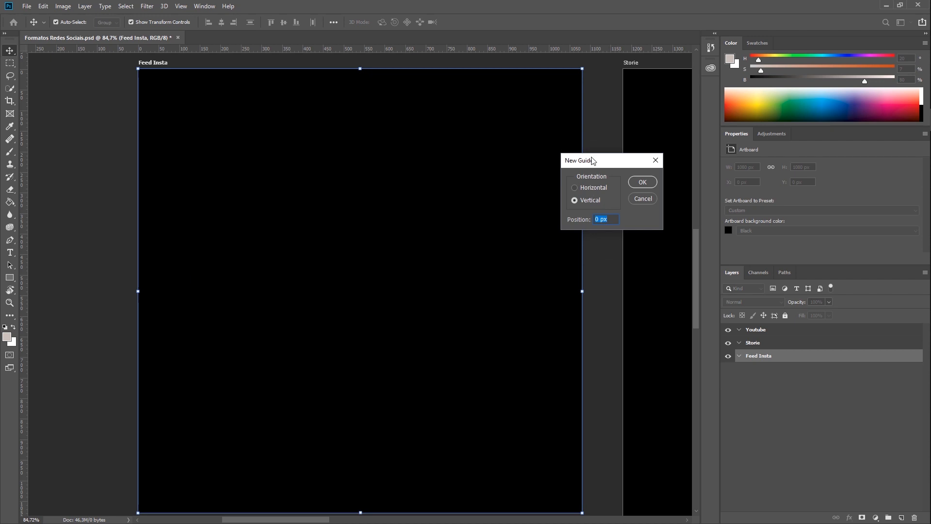
pyautogui.moveTo(593, 161); pyautogui.dragTo(336, 148)
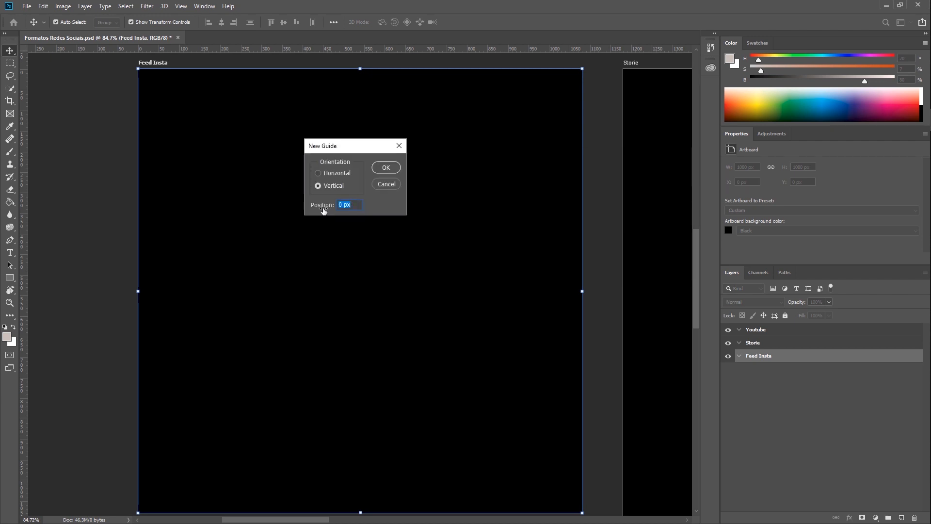
pyautogui.write('540 px')
pyautogui.click(387, 167)
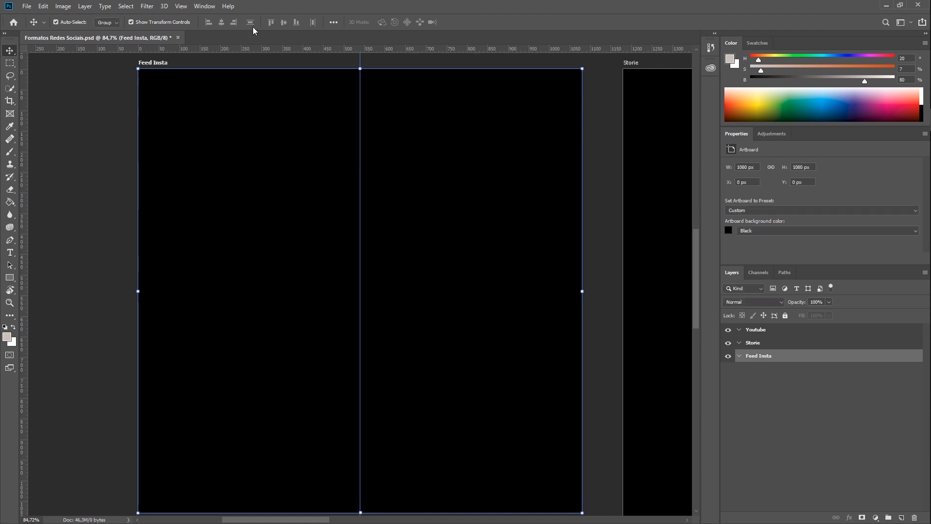
# Step: Add a horizontal guide at 540 px to the Feed Insta artboard using the New Guide command
pyautogui.click(182, 6)
pyautogui.click(221, 270)
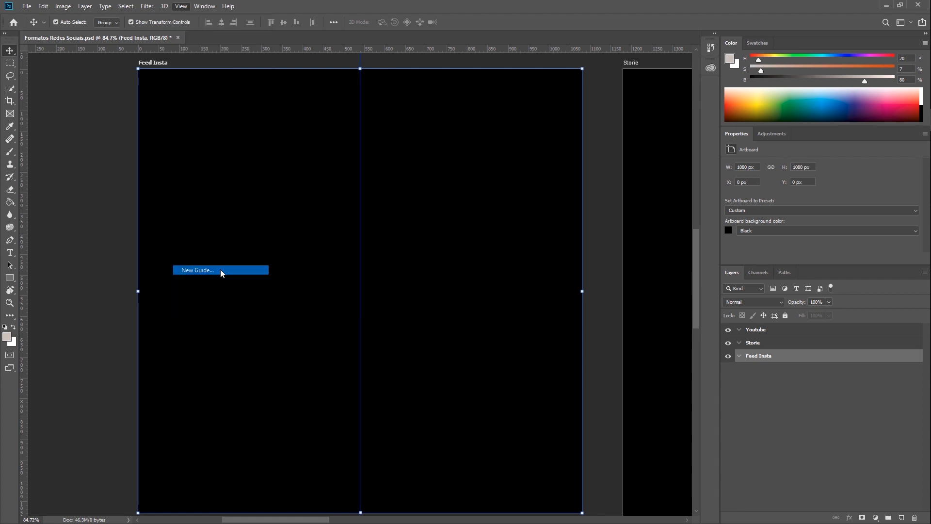
pyautogui.click(319, 173)
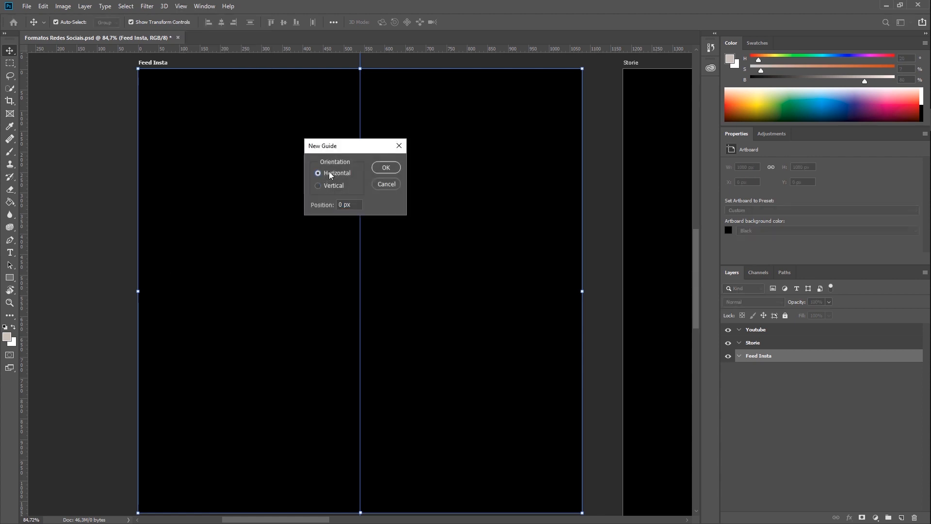
pyautogui.doubleClick(342, 204)
pyautogui.write('540')
pyautogui.click(385, 168)
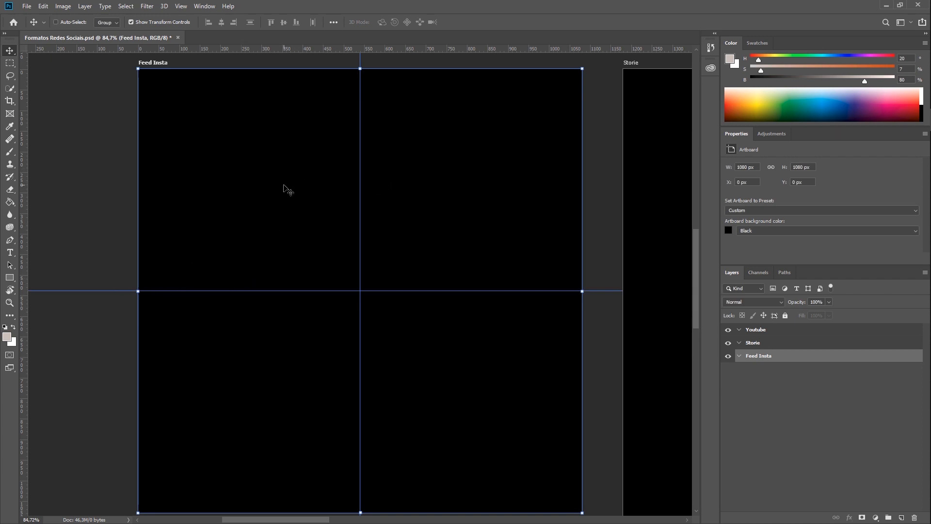
# Step: Inspect how the guides extend around the artboards, and undo both the vertical and horizontal guides
pyautogui.scroll(-6, 288, 190)
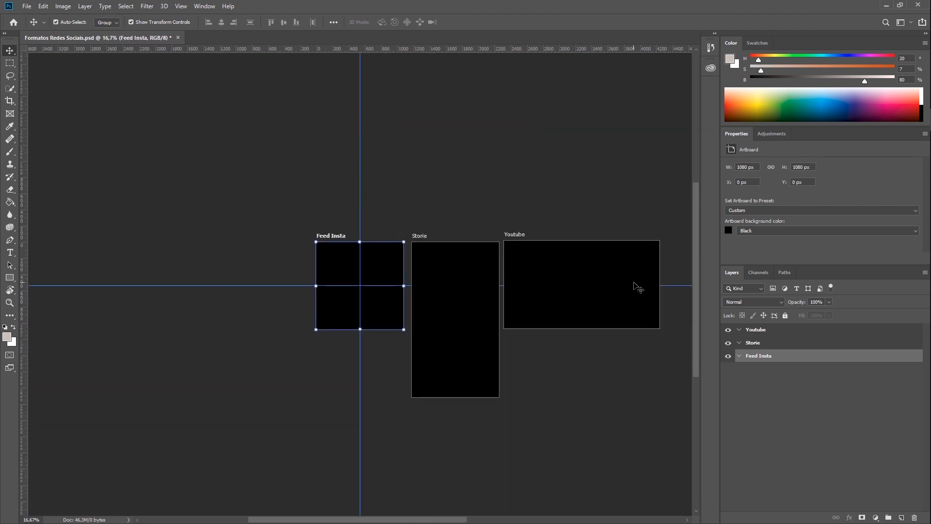
pyautogui.hotkey('ctrl', '+')
pyautogui.hotkey('ctrl', '+')
pyautogui.hotkey('ctrl', '+')
pyautogui.hotkey('ctrl', '+')
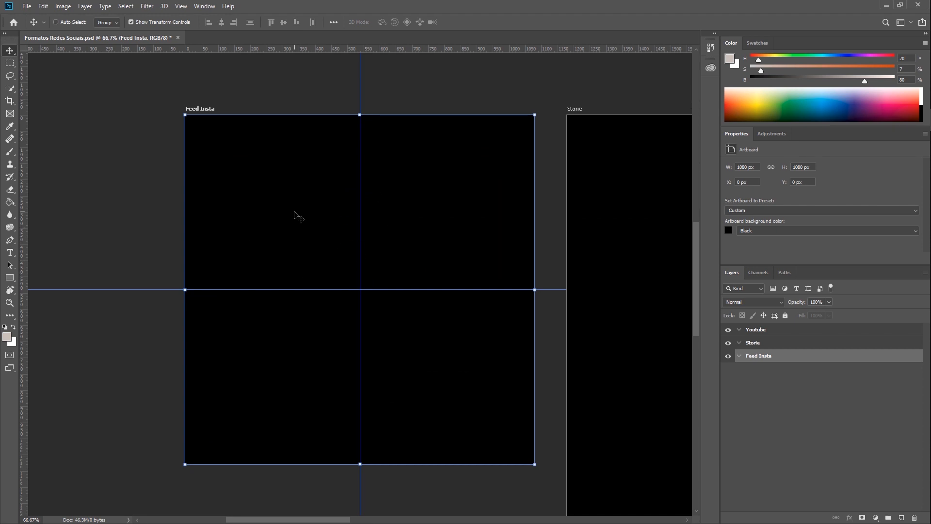
pyautogui.hotkey('ctrl', 'z')
pyautogui.hotkey('ctrl', 'z')
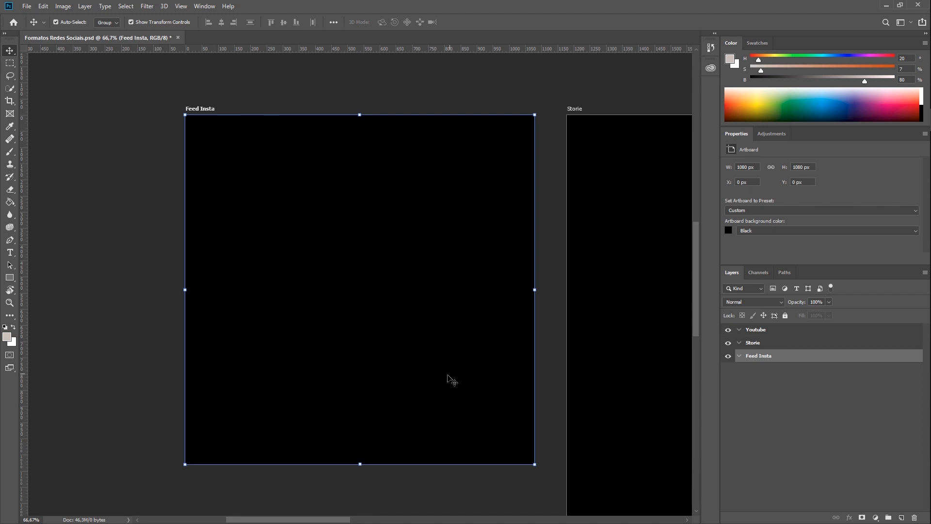
# Step: Set up a new guide layout for the Feed Insta artboard with columns enabled and rows and margin disabled
pyautogui.click(183, 6)
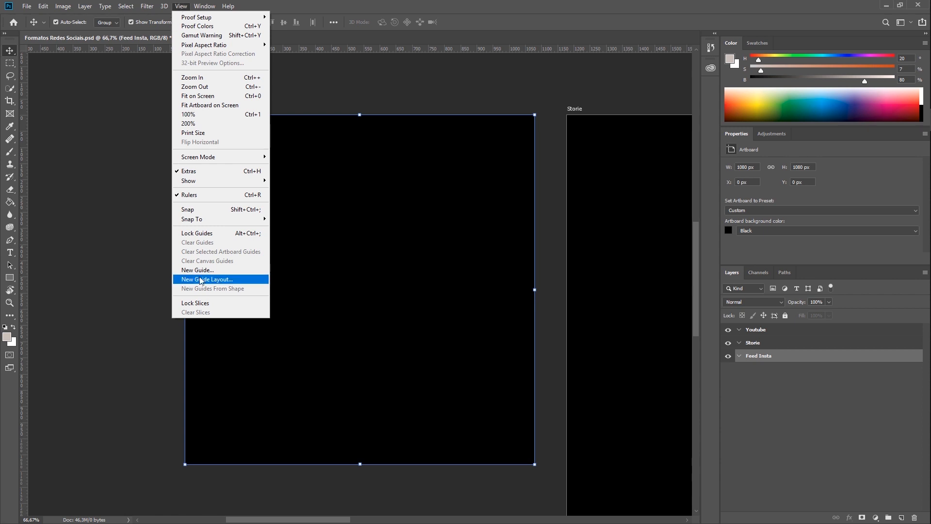
pyautogui.click(224, 280)
pyautogui.moveTo(384, 142); pyautogui.dragTo(483, 118)
pyautogui.click(440, 169)
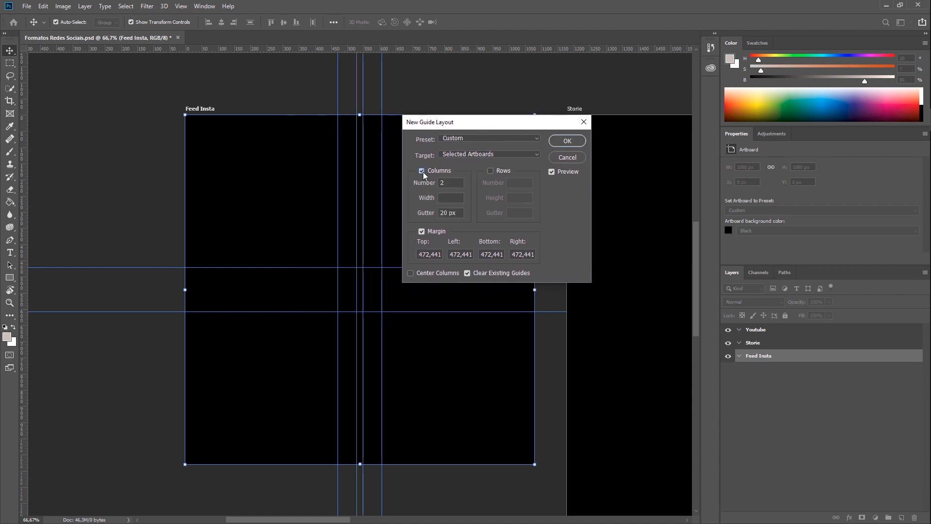
pyautogui.click(491, 171)
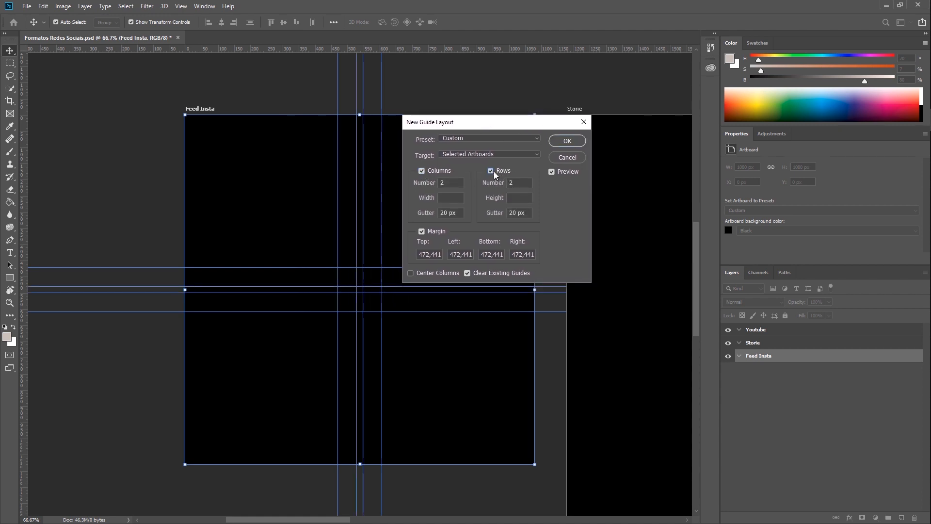
pyautogui.click(422, 232)
pyautogui.click(489, 171)
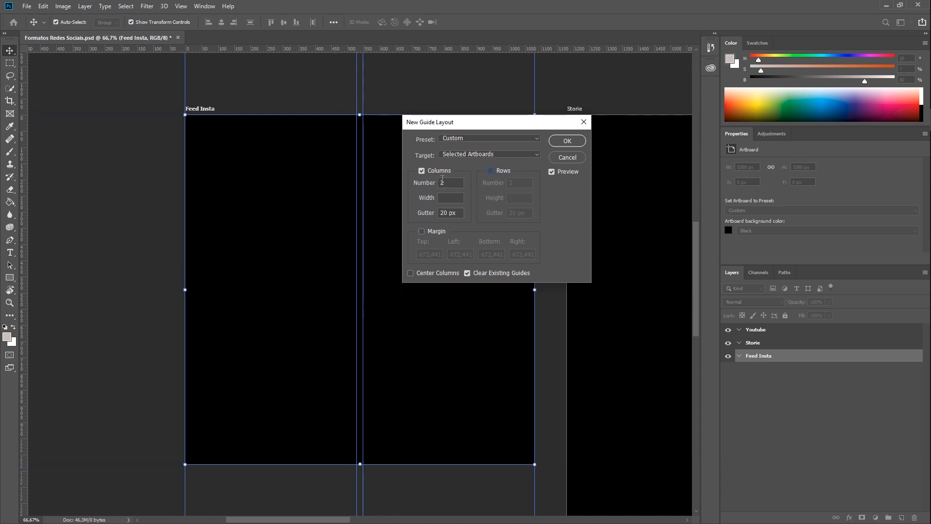
# Step: Set the guide layout to 2 columns with a gutter of 0 px and no fixed width
pyautogui.write('1')
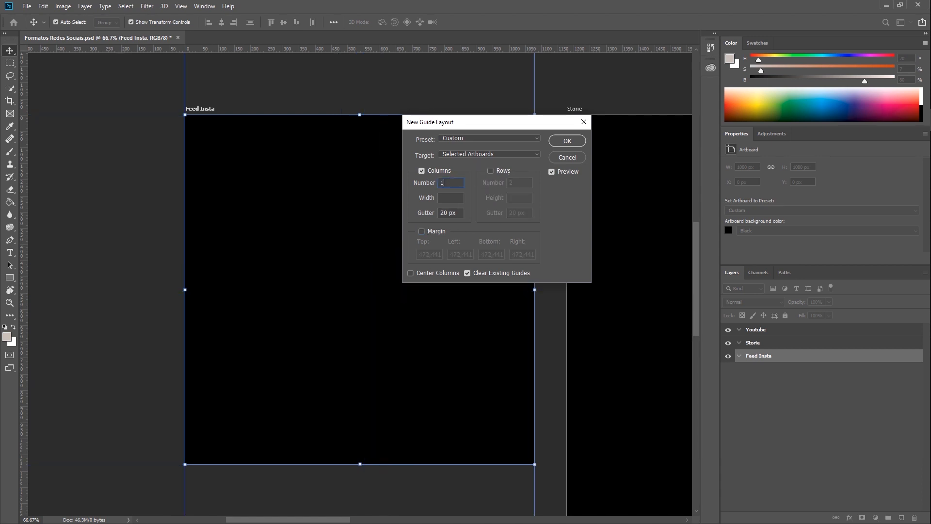
pyautogui.press('BackSpace')
pyautogui.write('2')
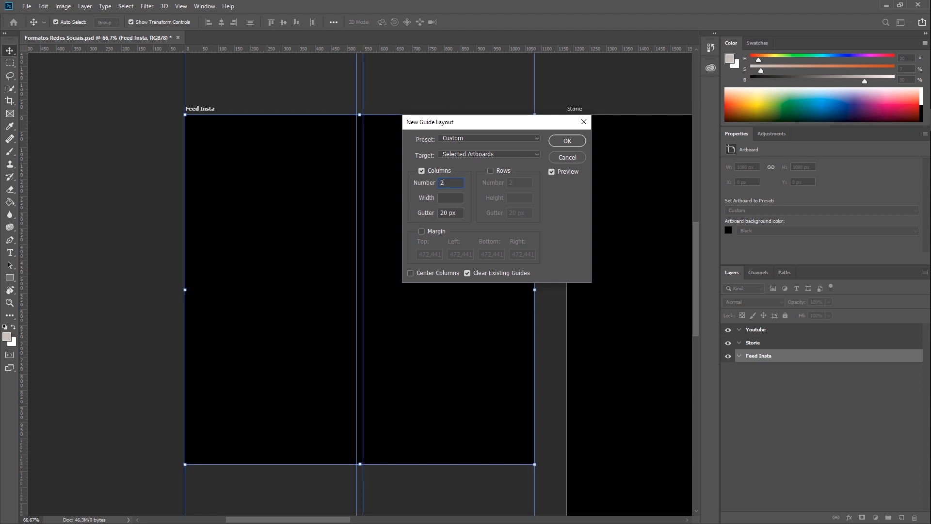
pyautogui.click(454, 197)
pyautogui.moveTo(424, 216); pyautogui.dragTo(373, 210)
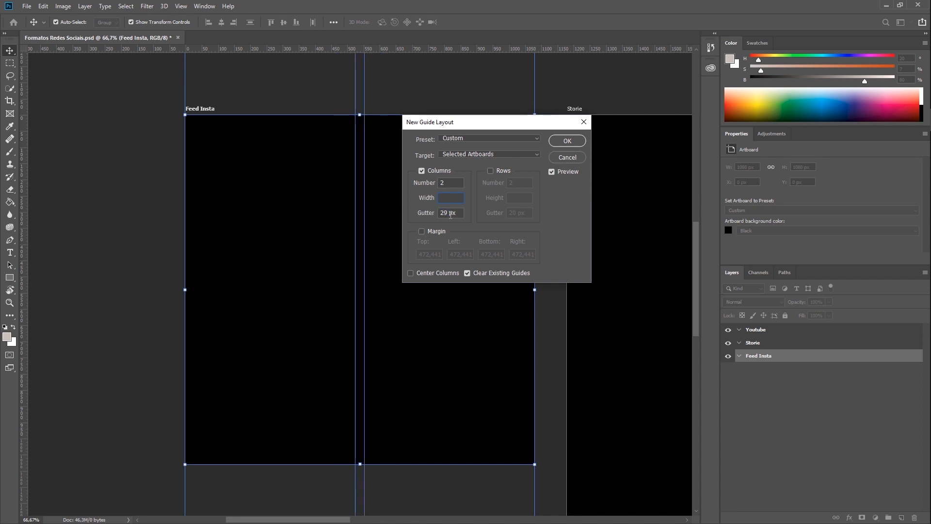
pyautogui.click(463, 212)
pyautogui.write('0')
# Step: Enable 2 rows in the guide layout and clear their gutter value
pyautogui.click(490, 172)
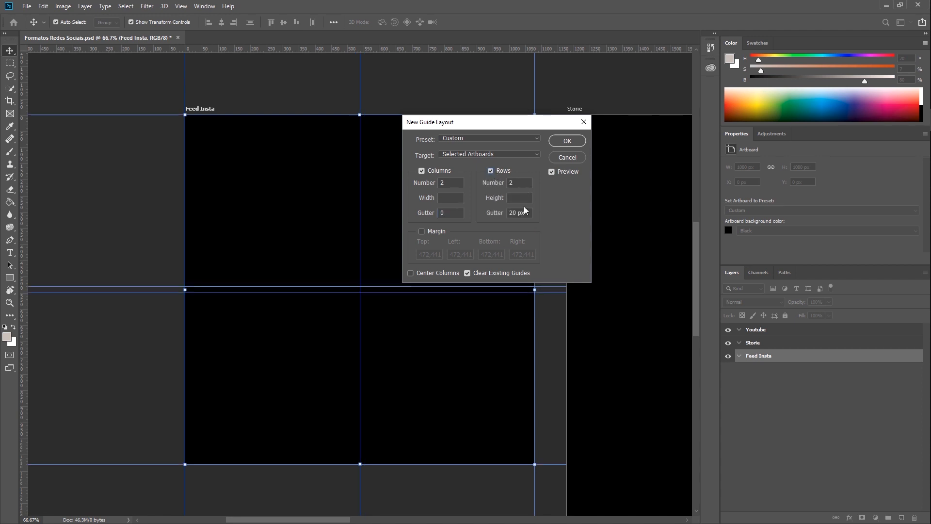
pyautogui.click(501, 209)
pyautogui.press('BackSpace')
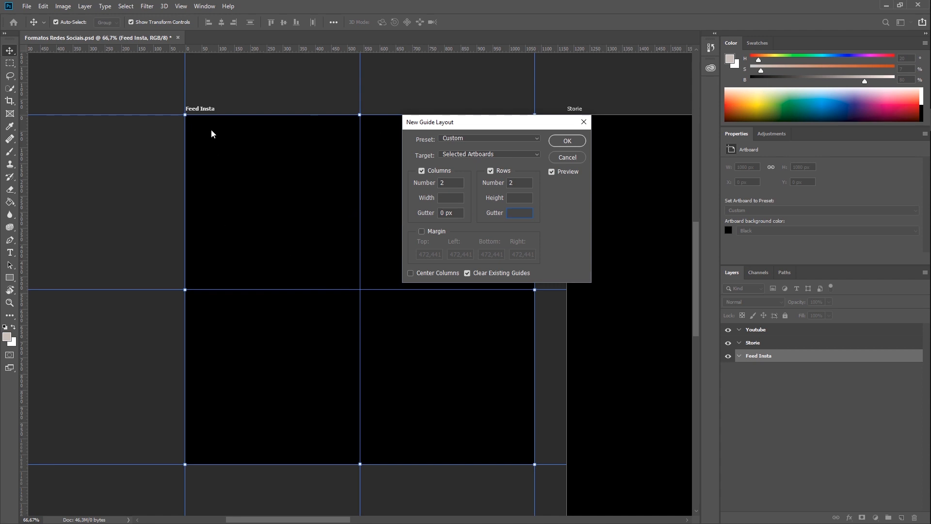
# Step: Enable the guide layout's margin and set the top, left, bottom and right margins to 20 px each
pyautogui.click(422, 233)
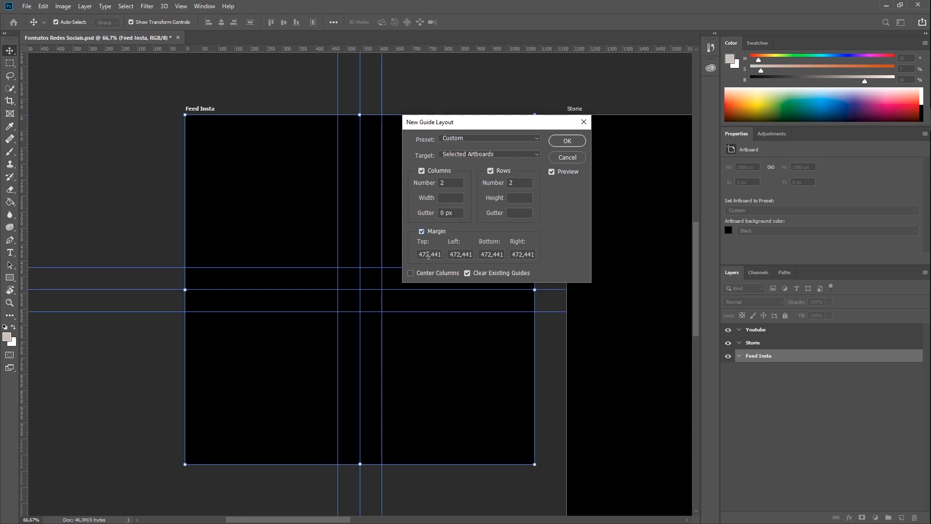
pyautogui.click(428, 254)
pyautogui.doubleClick(428, 254)
pyautogui.write('20')
pyautogui.press('Tab')
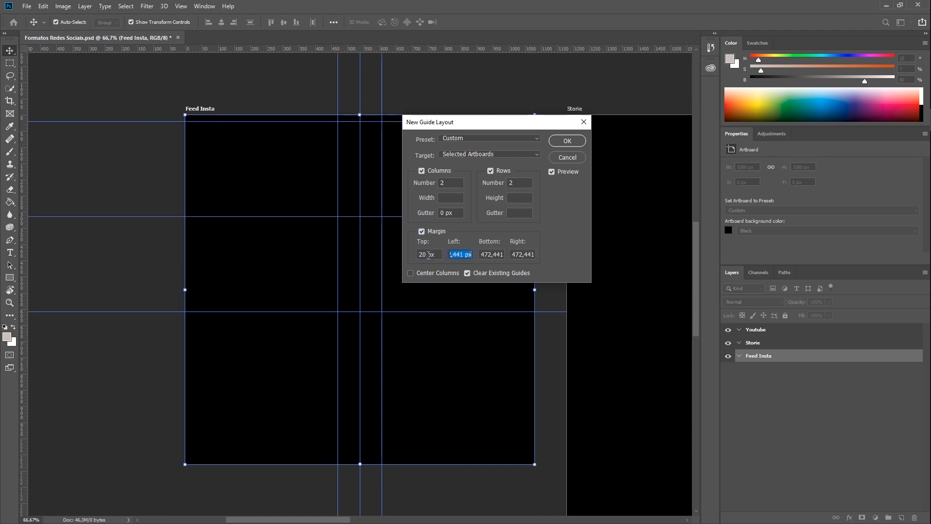
pyautogui.write('20')
pyautogui.press('Tab')
pyautogui.write('20')
pyautogui.press('Tab')
pyautogui.write('20')
pyautogui.press('Tab')
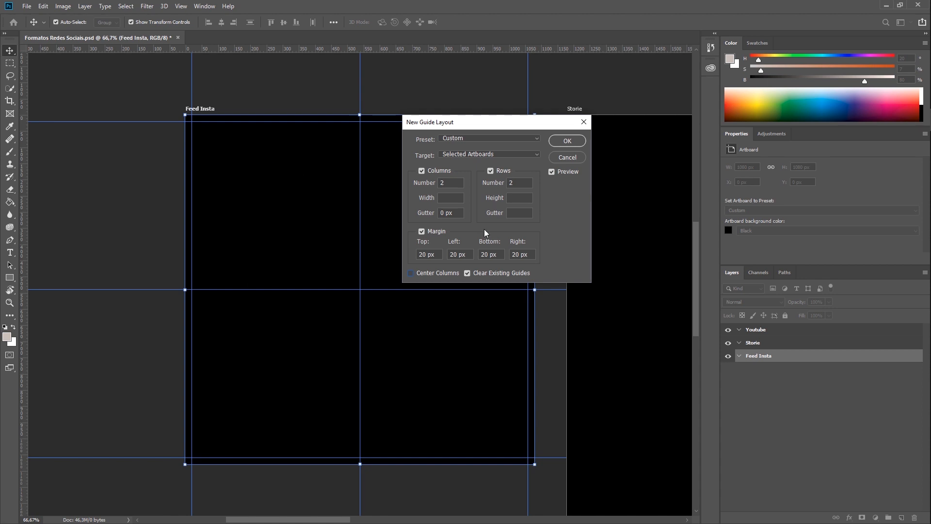
# Step: Set both the column gutter and the row gutter of the guide layout to 20 px
pyautogui.doubleClick(456, 212)
pyautogui.write('20')
pyautogui.press('Tab')
pyautogui.press('Tab')
pyautogui.press('Tab')
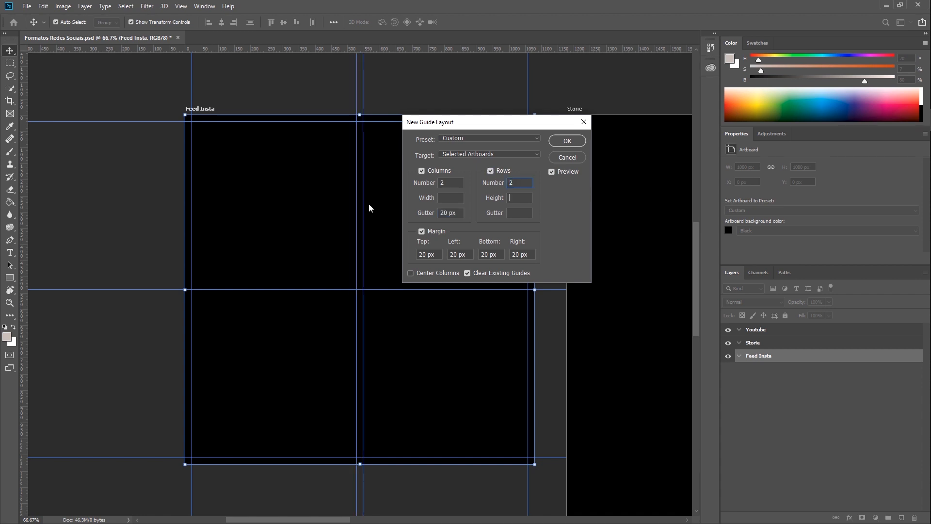
pyautogui.press('Tab')
pyautogui.write('20')
pyautogui.press('Tab')
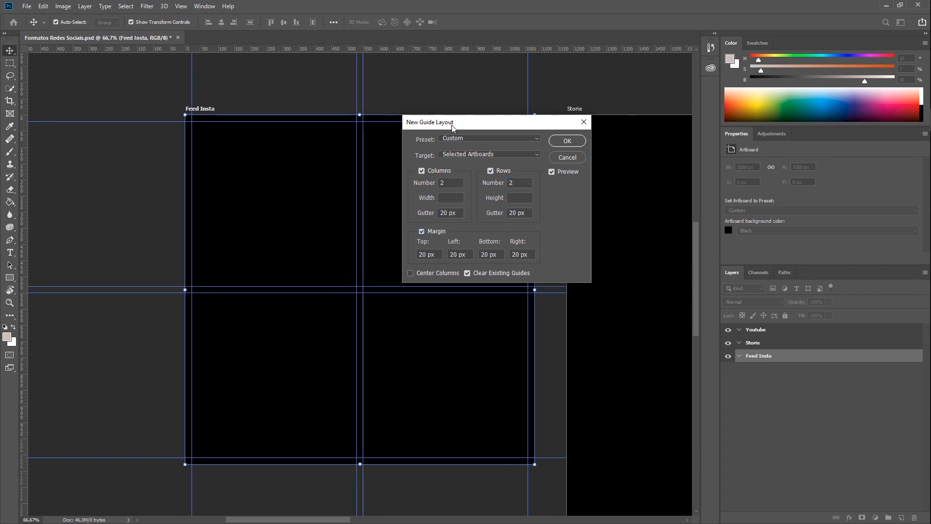
# Step: Turn off the guide layout's margin and rows, and set the number of columns to 3
pyautogui.moveTo(452, 124); pyautogui.dragTo(665, 160)
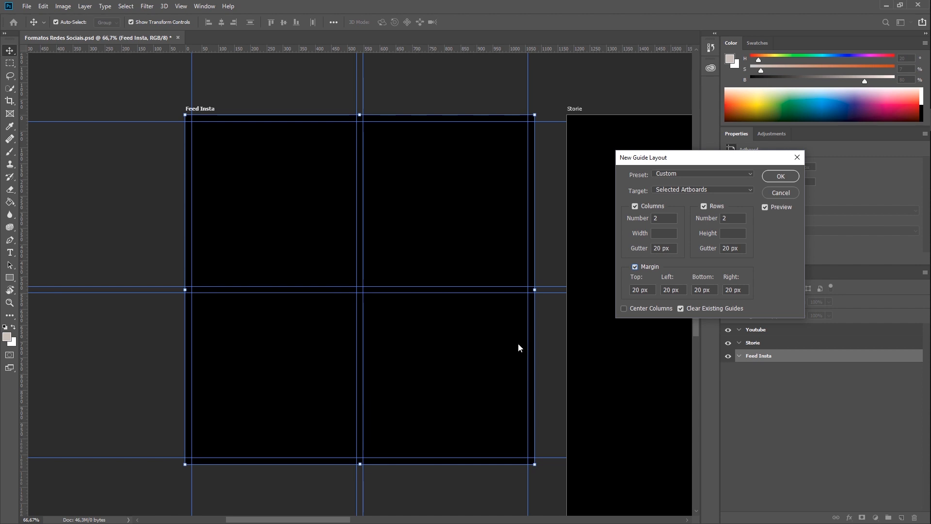
pyautogui.click(635, 267)
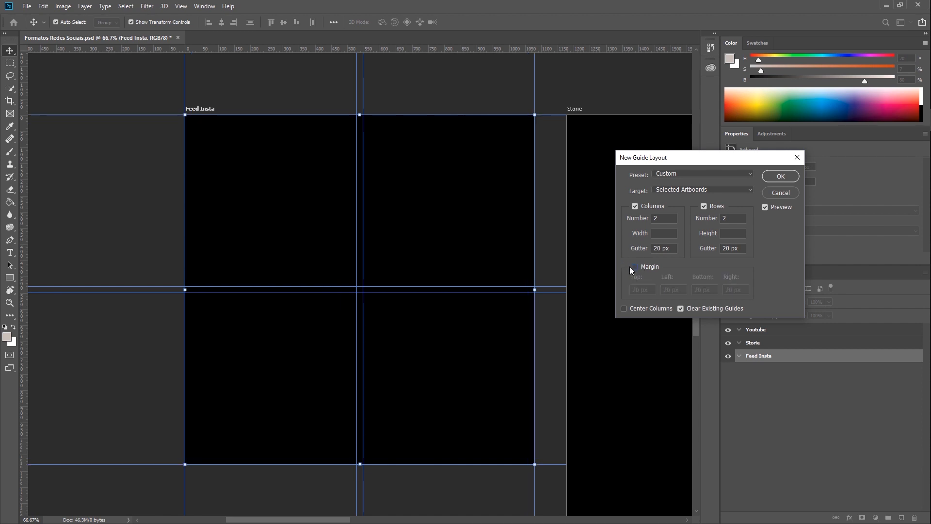
pyautogui.click(703, 206)
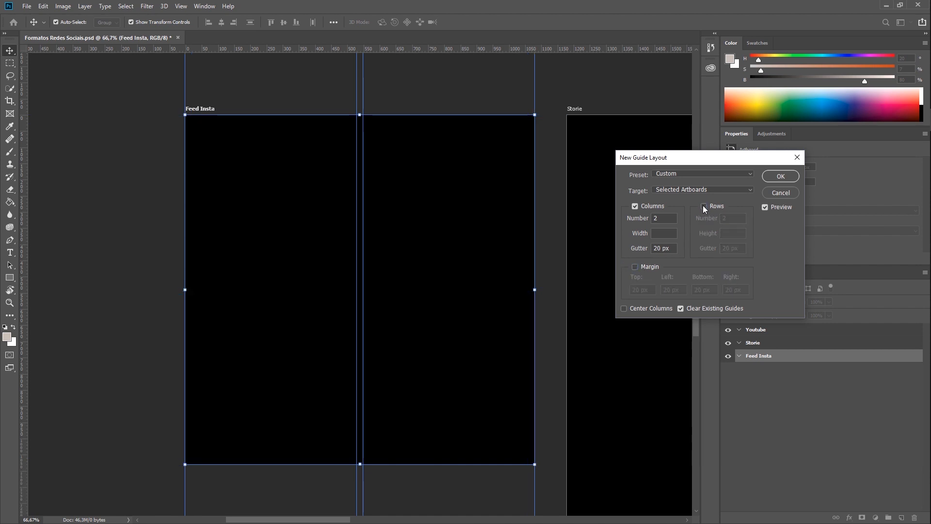
pyautogui.doubleClick(665, 217)
pyautogui.write('3')
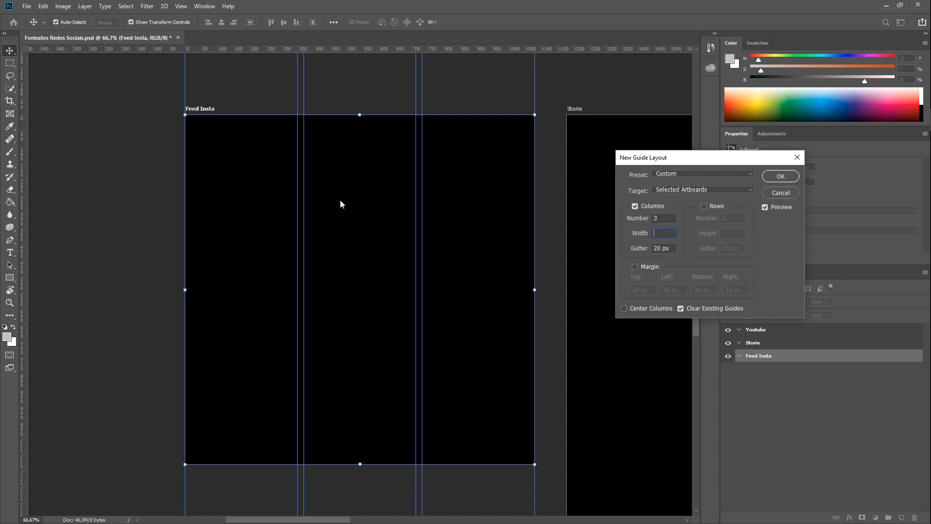
# Step: Close the guide layout without applying it and show the grid over the artboards
pyautogui.moveTo(644, 157); pyautogui.dragTo(603, 151)
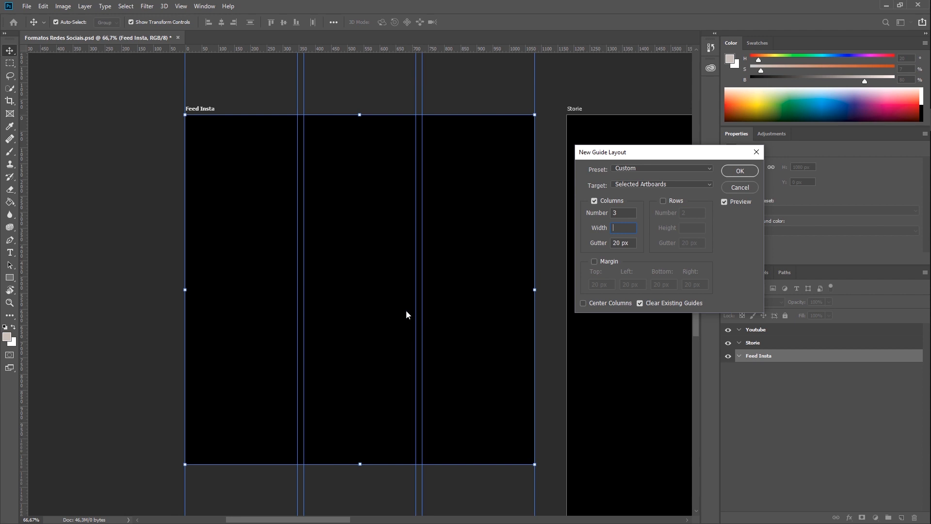
pyautogui.click(740, 187)
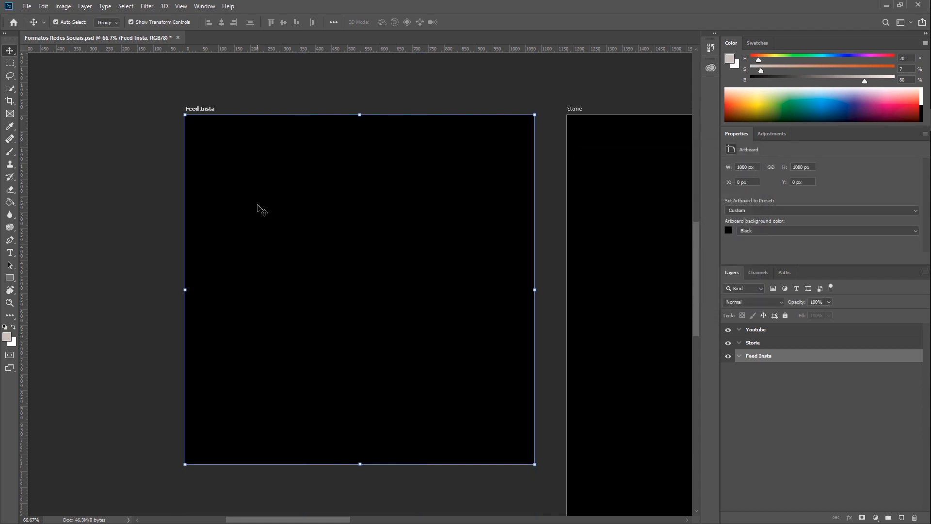
pyautogui.click(181, 6)
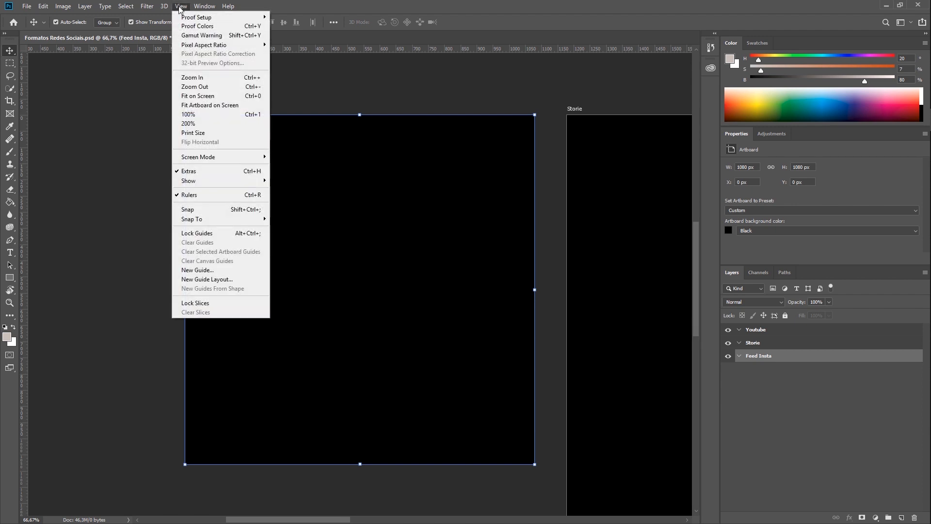
pyautogui.moveTo(245, 185)
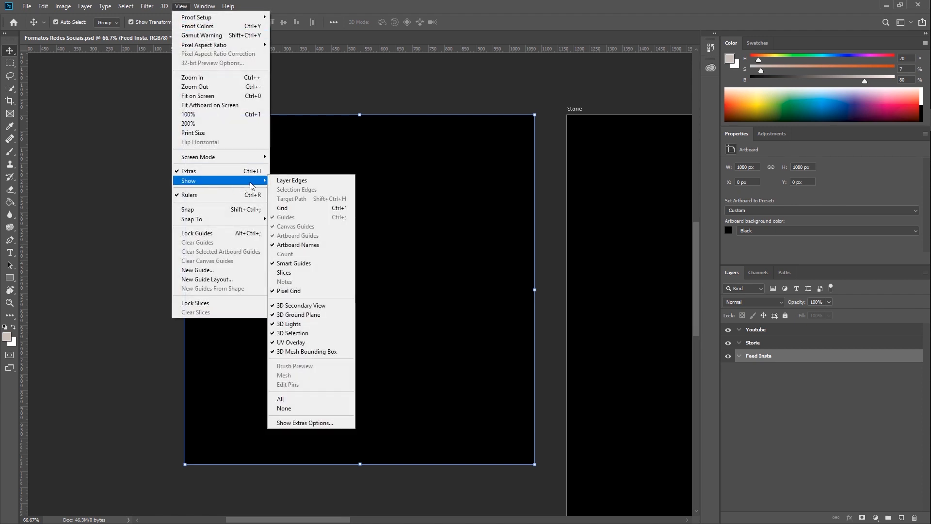
pyautogui.click(310, 209)
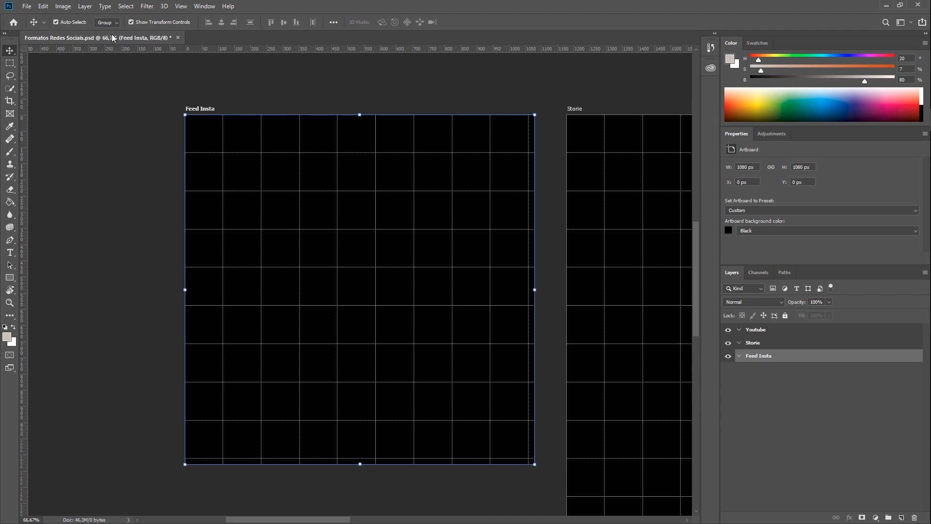
# Step: Open the Guides, Grid & Slices preferences and change the gridline spacing unit to pixels
pyautogui.click(43, 6)
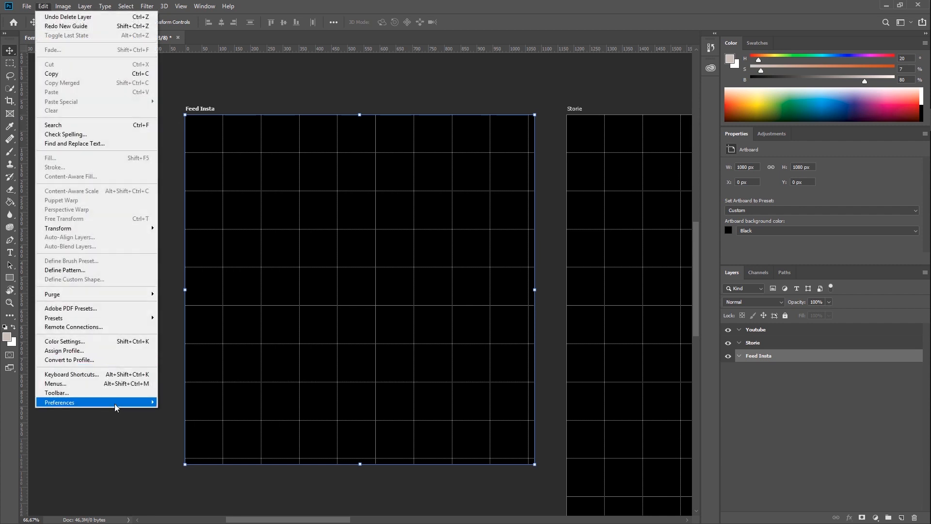
pyautogui.moveTo(116, 406)
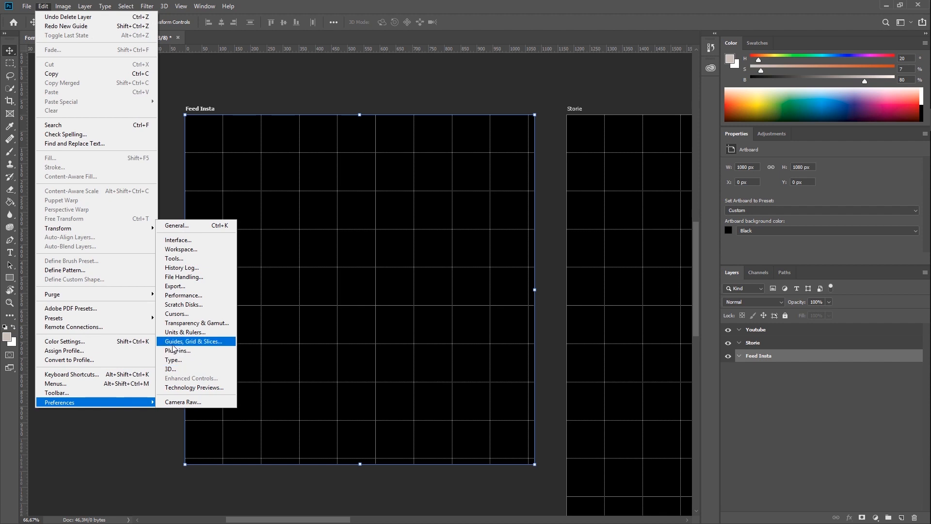
pyautogui.click(207, 343)
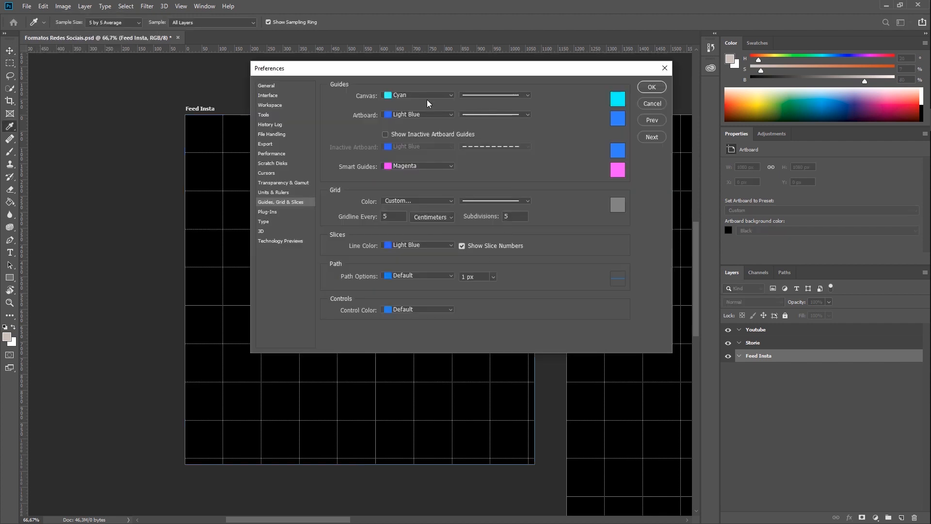
pyautogui.moveTo(403, 73); pyautogui.dragTo(552, 104)
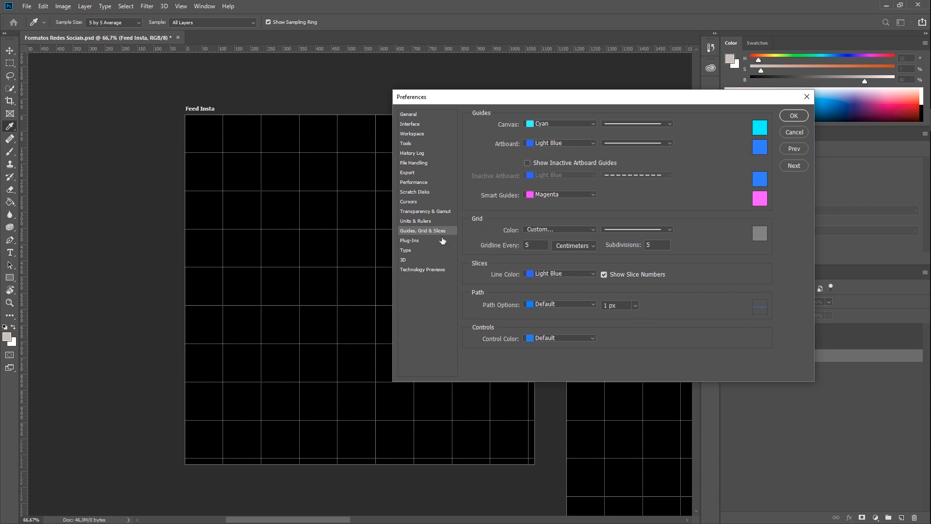
pyautogui.click(566, 248)
pyautogui.click(568, 254)
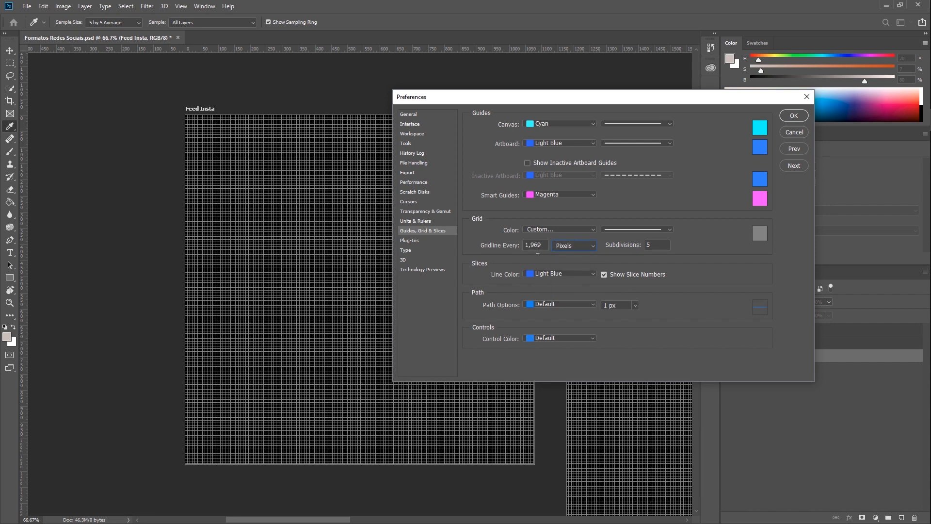
# Step: Try a gridline every 40 pixels, and replace it with every 100 pixels using 2 subdivisions
pyautogui.moveTo(537, 249); pyautogui.dragTo(502, 242)
pyautogui.write('40')
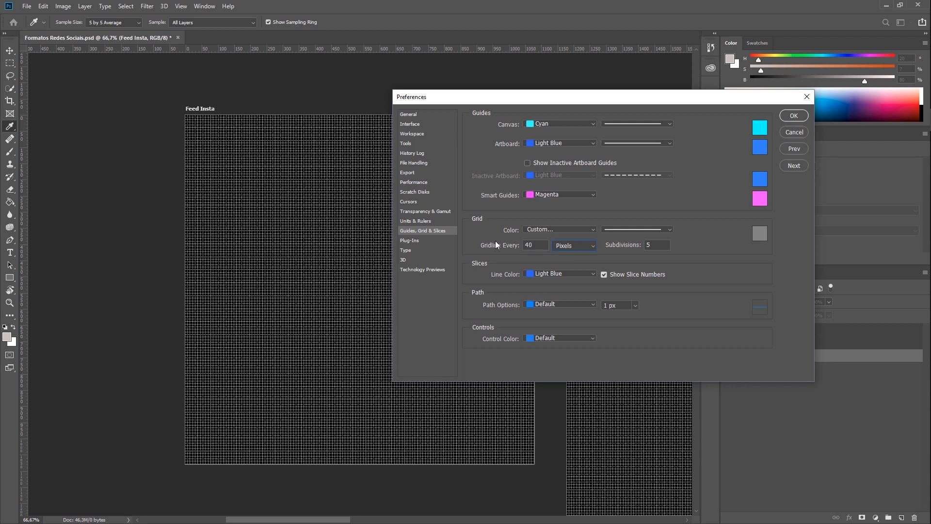
pyautogui.hotkey('shift', 'Tab')
pyautogui.write('100')
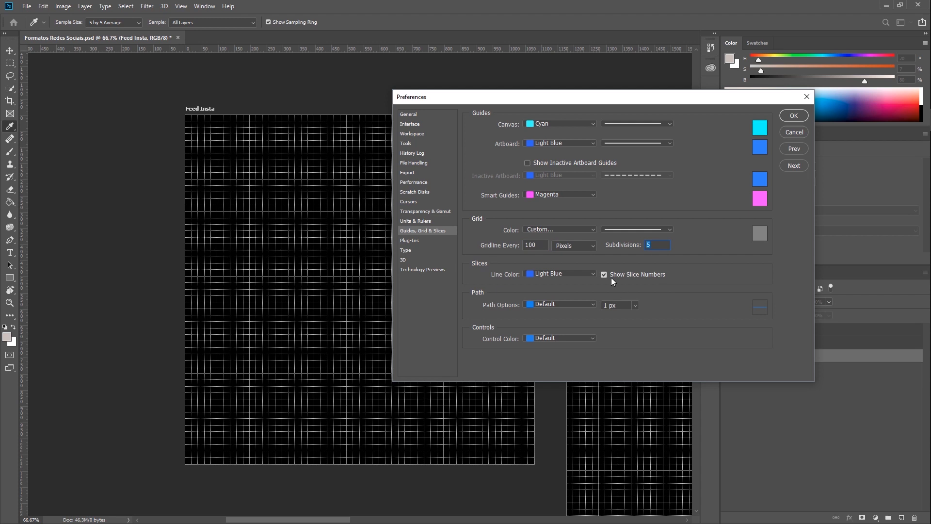
pyautogui.write('2')
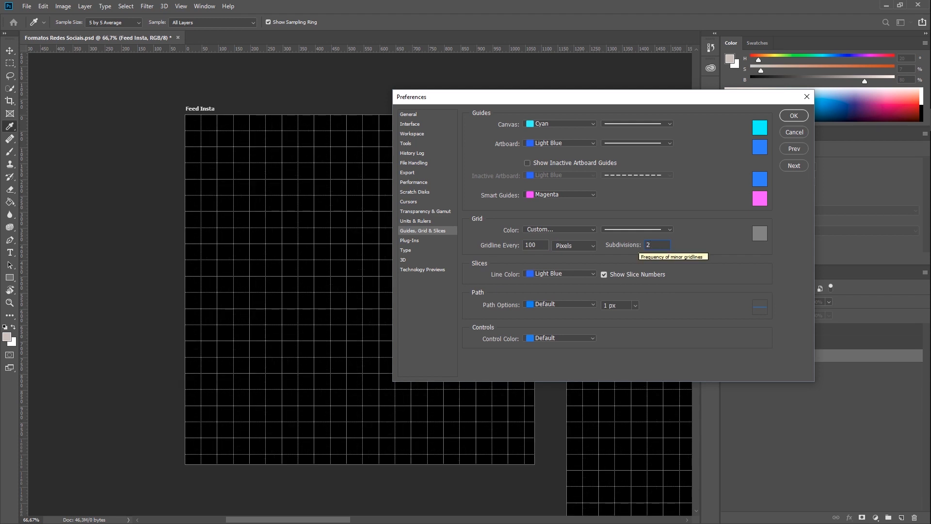
pyautogui.press('Tab')
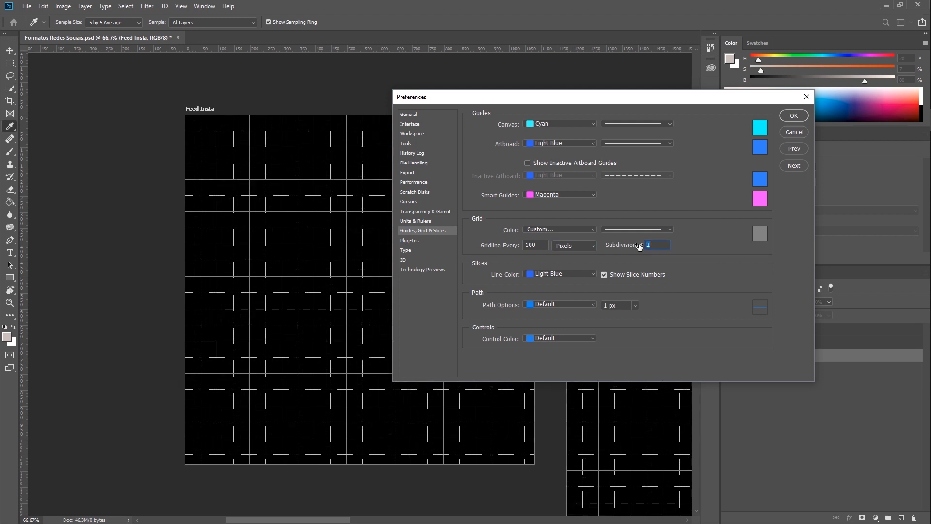
# Step: Reduce the grid subdivisions to 1, set a gridline every 40 pixels and apply the preferences
pyautogui.write('0')
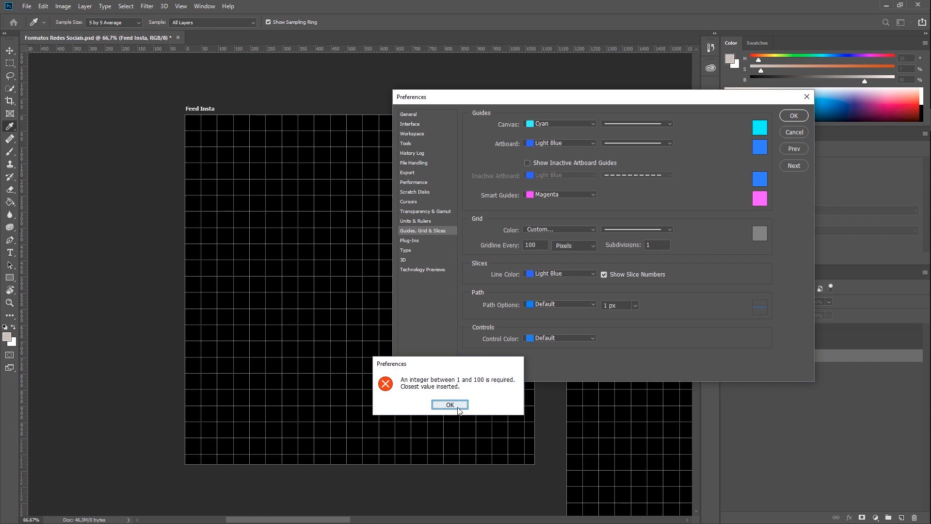
pyautogui.click(450, 404)
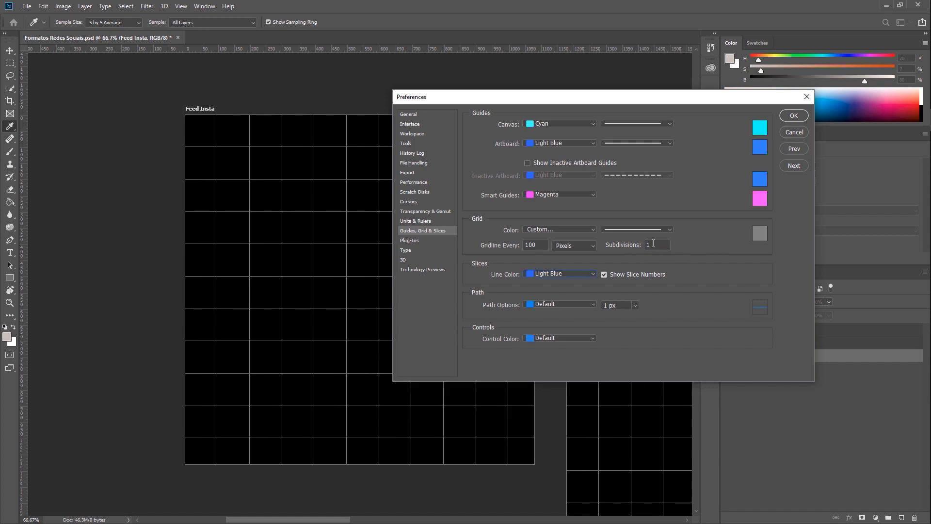
pyautogui.click(519, 241)
pyautogui.write('40')
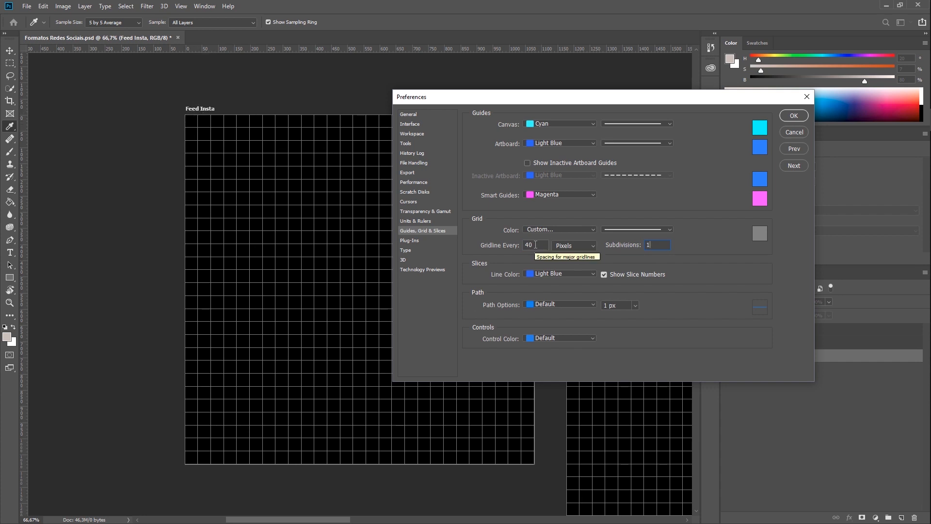
pyautogui.moveTo(459, 96); pyautogui.dragTo(580, 100)
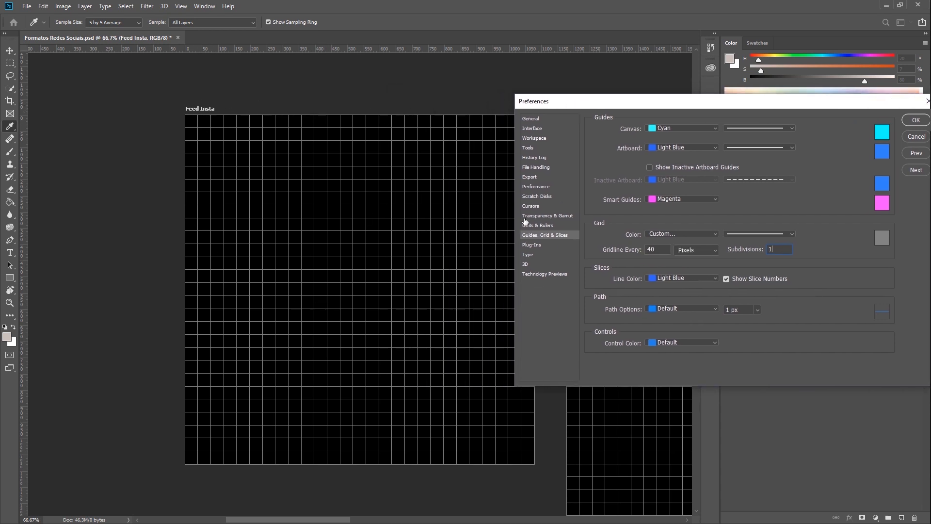
pyautogui.moveTo(624, 101); pyautogui.dragTo(389, 72)
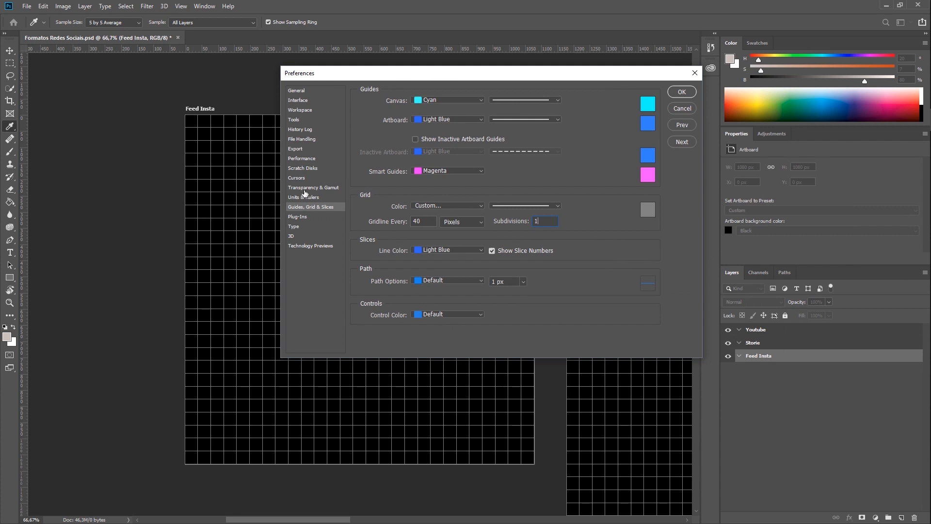
pyautogui.press('Return')
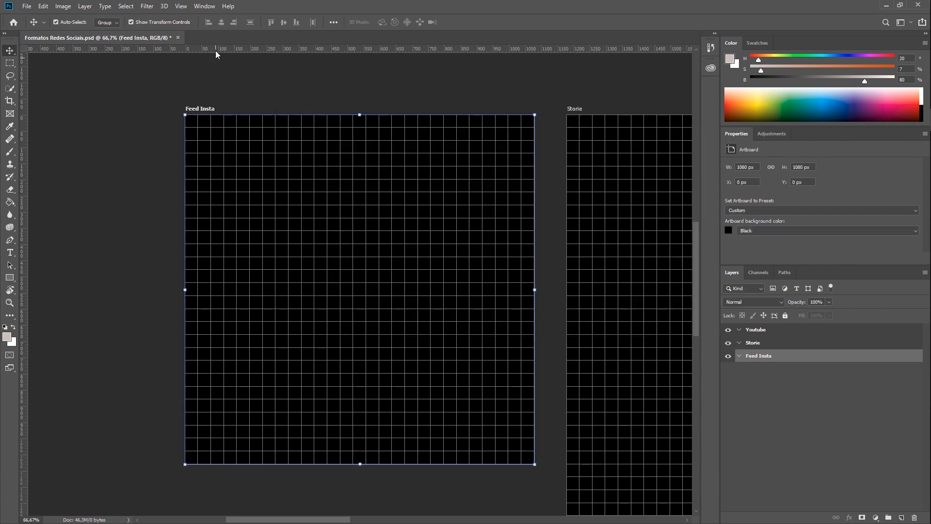
# Step: Hide the grid so the artboards are shown without gridlines
pyautogui.click(183, 8)
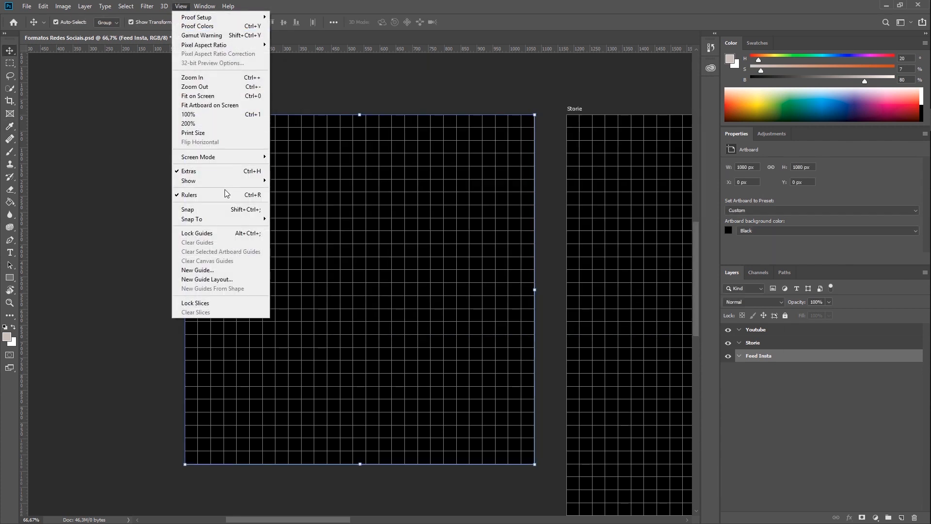
pyautogui.moveTo(230, 183)
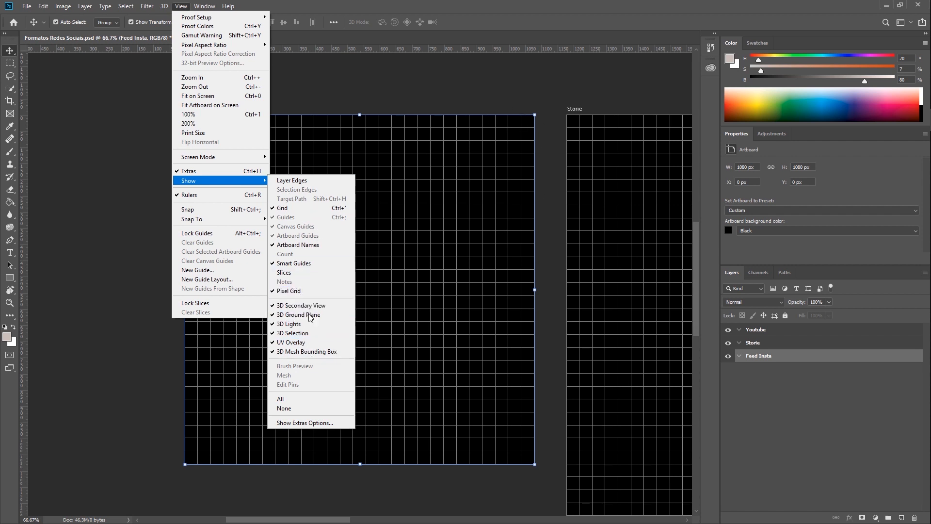
pyautogui.moveTo(240, 229); pyautogui.dragTo(305, 237)
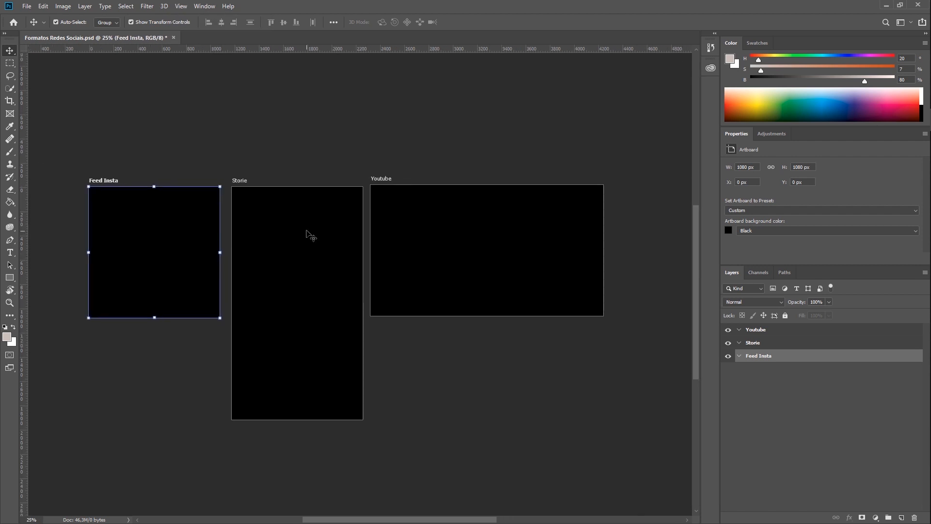
# Step: Place a horizontal guide near the upper edge of the Youtube artboard
pyautogui.click(282, 223)
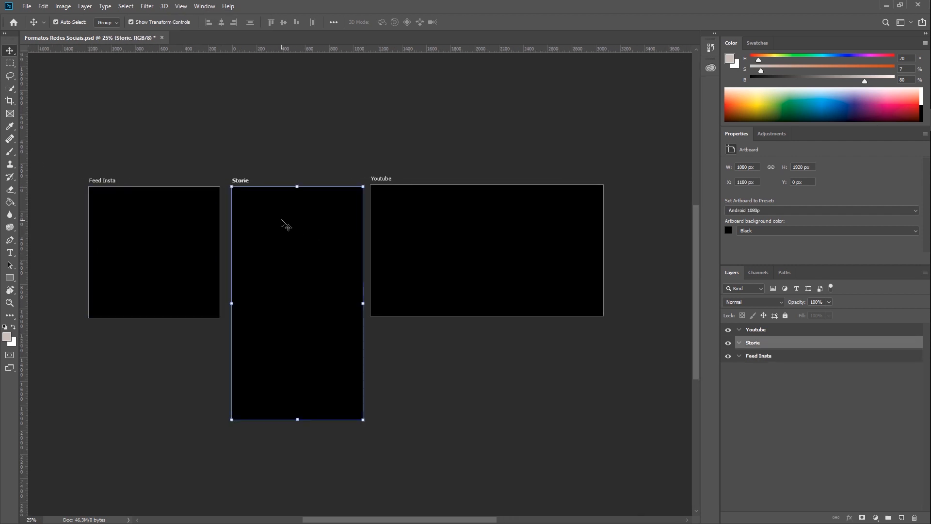
pyautogui.click(429, 234)
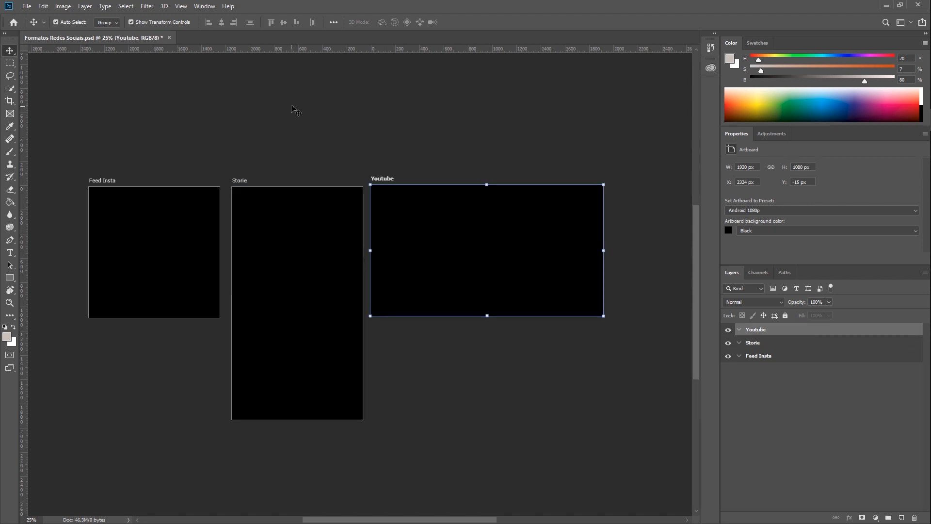
pyautogui.moveTo(339, 48); pyautogui.dragTo(385, 198)
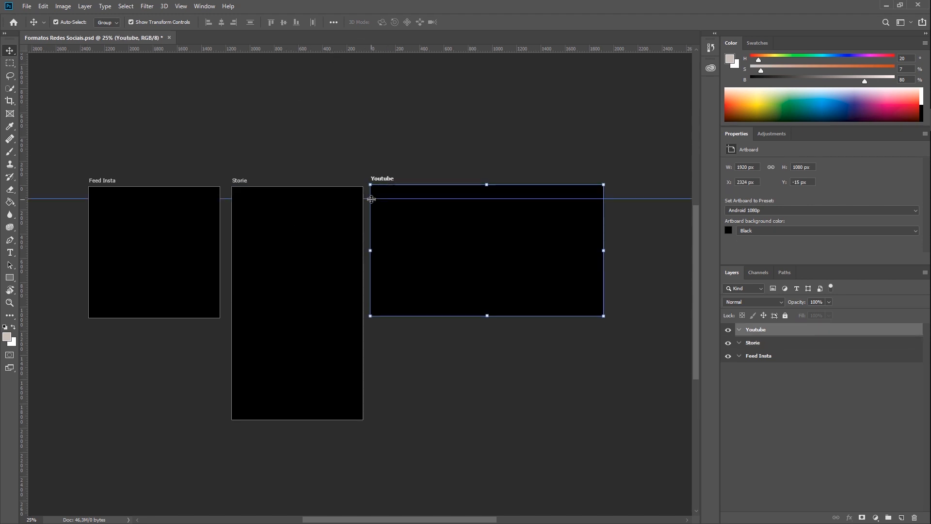
# Step: Place a horizontal guide in the upper part of the Storie artboard and another in the lower half of Feed Insta
pyautogui.click(291, 228)
pyautogui.moveTo(291, 49); pyautogui.dragTo(296, 235)
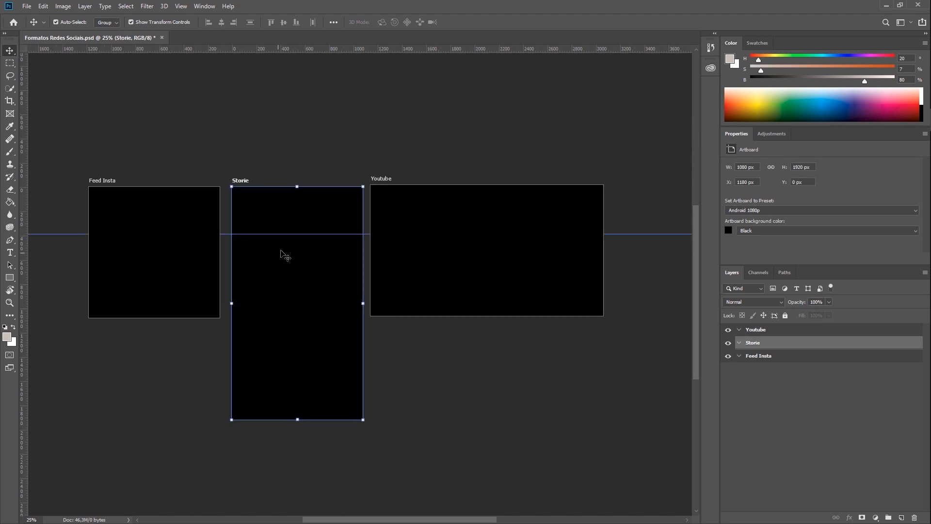
pyautogui.click(179, 257)
pyautogui.moveTo(252, 49); pyautogui.dragTo(243, 281)
# Step: Select the Storie, Youtube and Feed Insta artboards in turn to compare each one's own guides
pyautogui.click(333, 245)
pyautogui.click(457, 218)
pyautogui.click(330, 243)
pyautogui.click(168, 208)
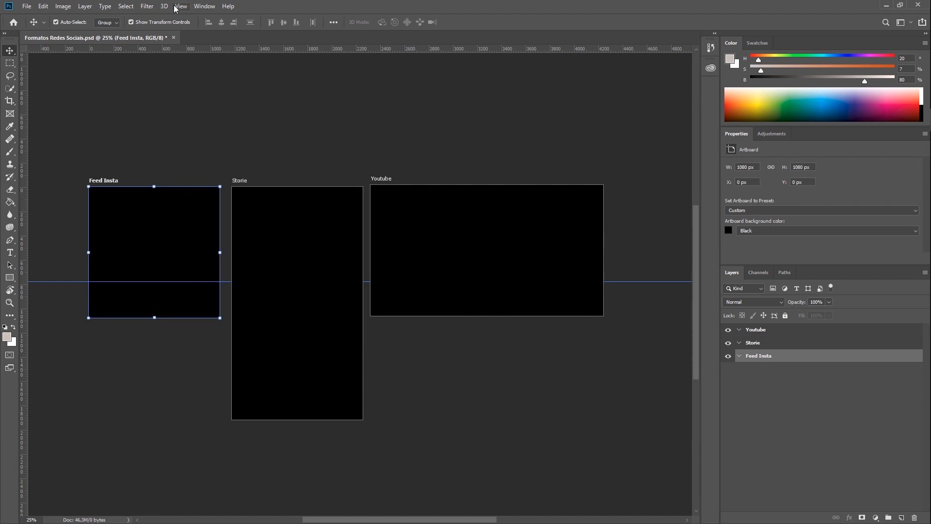
# Step: Apply a guide layout to Feed Insta with 2 columns and 2 rows, 20 px gutters and no margin, clearing its existing guides
pyautogui.click(204, 5)
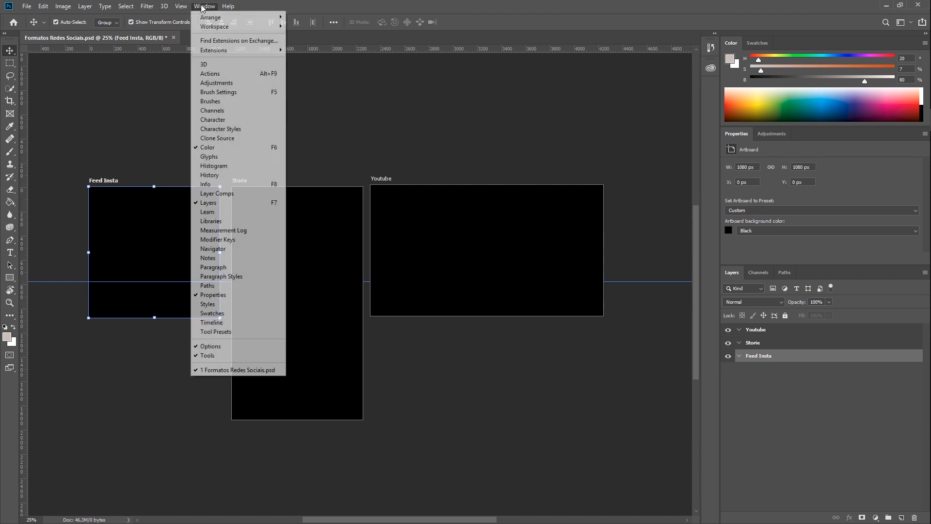
pyautogui.moveTo(176, 7)
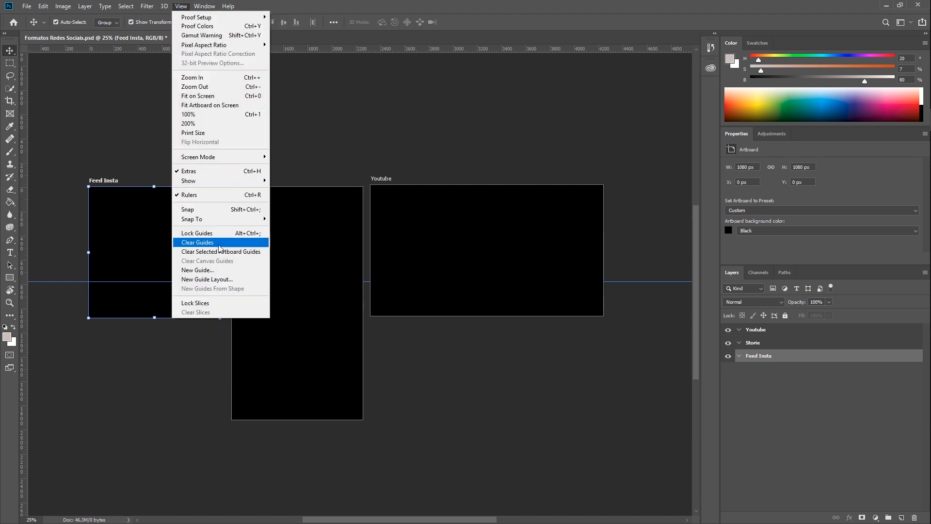
pyautogui.click(225, 279)
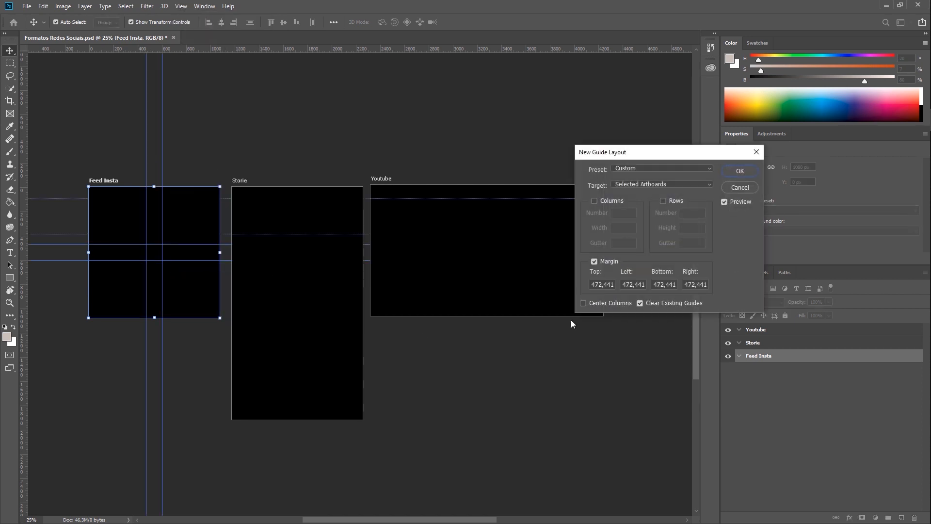
pyautogui.click(612, 200)
pyautogui.click(666, 201)
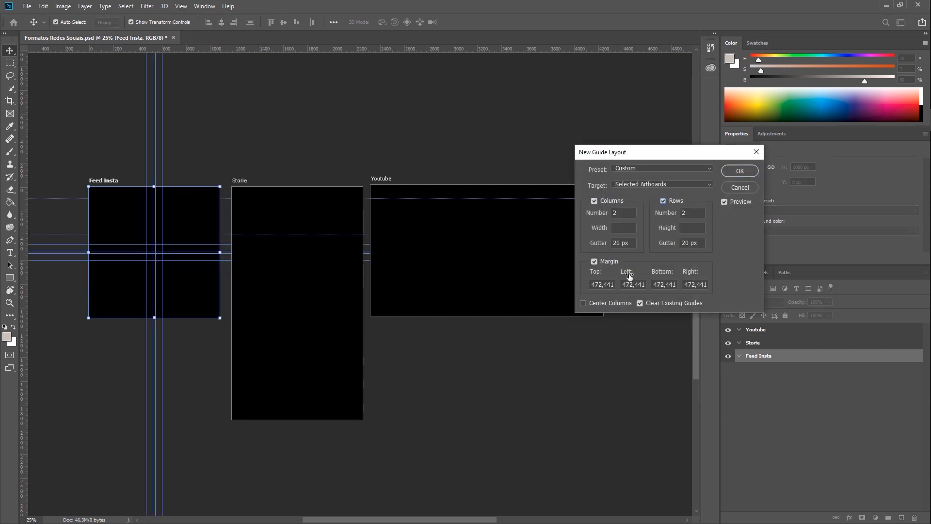
pyautogui.click(594, 261)
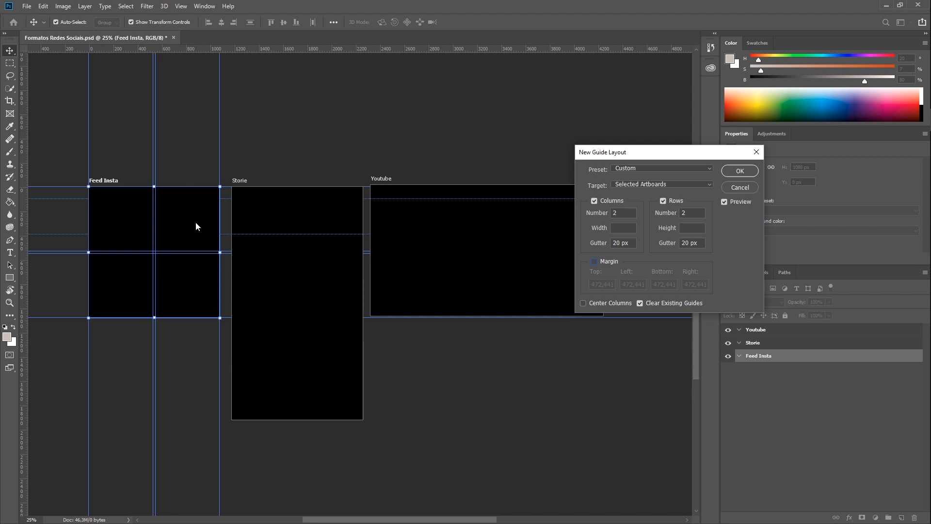
pyautogui.click(739, 173)
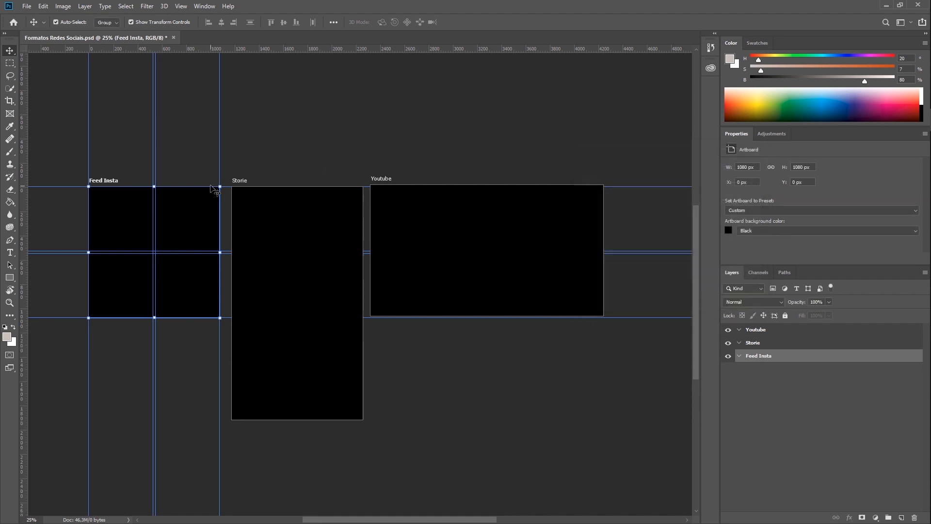
# Step: Apply a guide layout to the Youtube artboard with 2 columns and 2 rows, 20 px gutters and no margin, clearing its existing guides
pyautogui.click(456, 225)
pyautogui.click(181, 6)
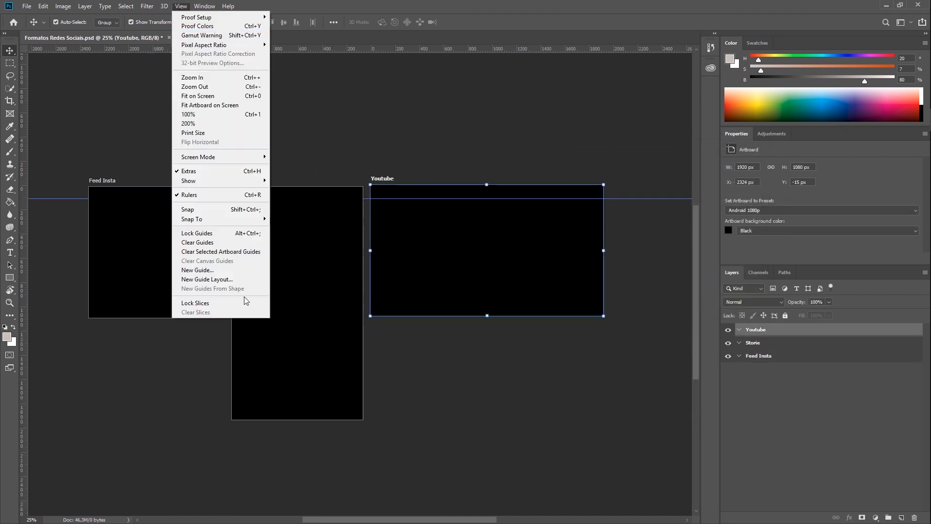
pyautogui.click(230, 280)
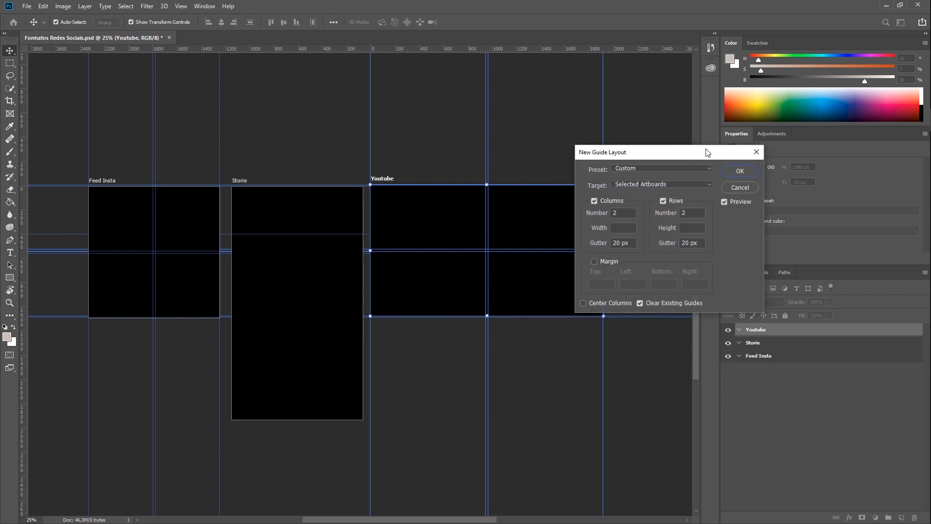
pyautogui.click(740, 171)
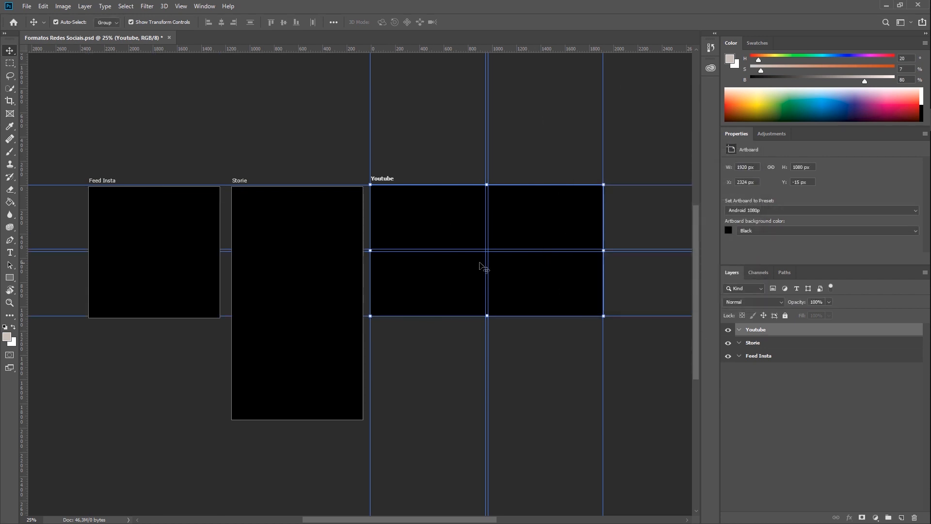
# Step: Select the Feed Insta and Youtube artboards alternately to compare their separate guide layouts
pyautogui.click(168, 243)
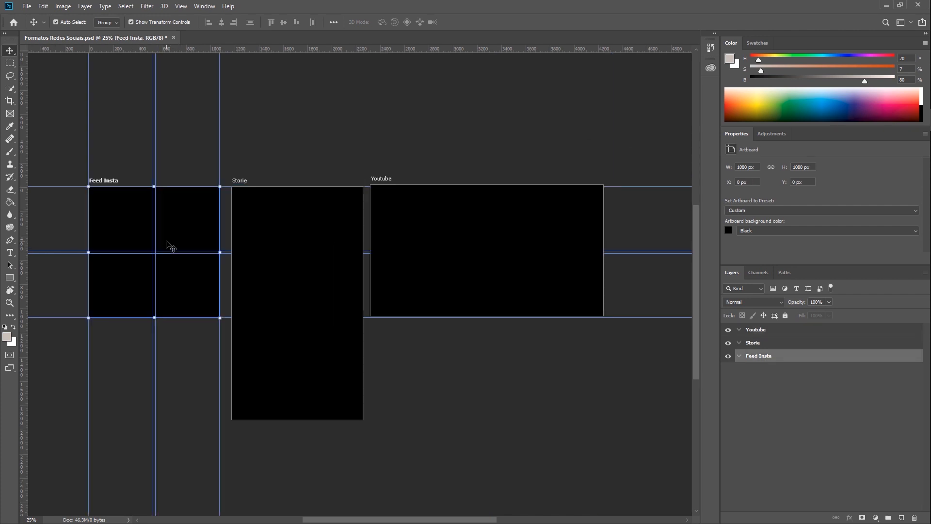
pyautogui.click(458, 227)
pyautogui.click(197, 206)
pyautogui.click(406, 211)
pyautogui.click(178, 254)
# Step: Place the AVMAKERS graphic from the Curso Photoshop library onto the Feed Insta artboard
pyautogui.click(710, 68)
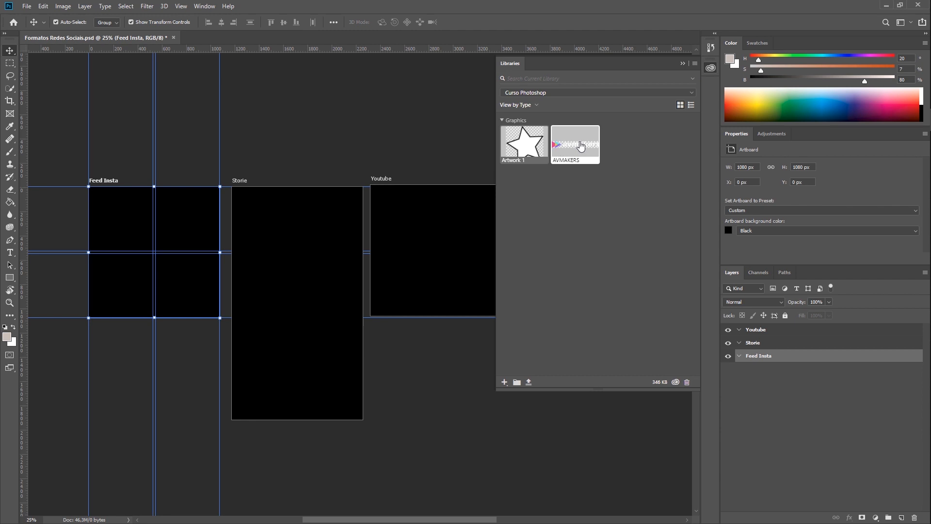
pyautogui.moveTo(575, 145); pyautogui.dragTo(223, 229)
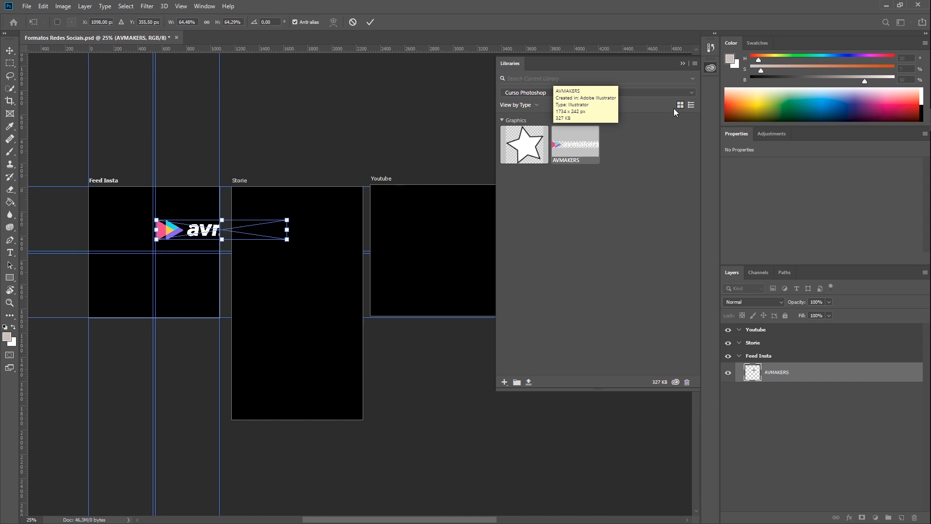
pyautogui.click(710, 68)
pyautogui.click(370, 23)
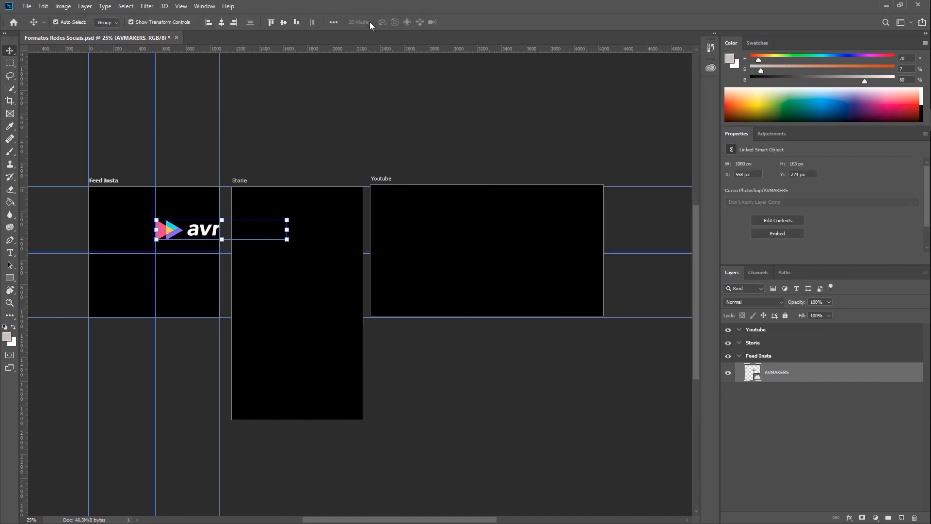
# Step: Turn on snapping and move the logo slightly upward beside Feed Insta's central vertical guides
pyautogui.click(181, 6)
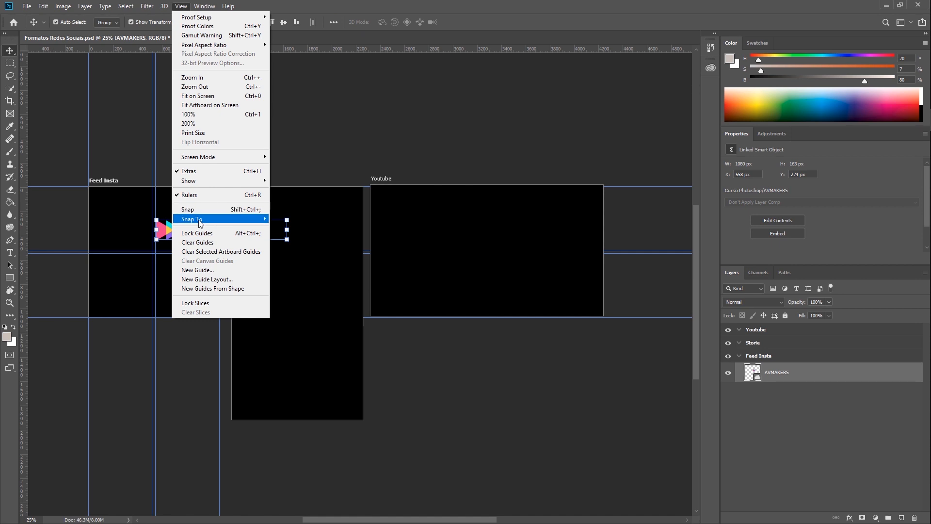
pyautogui.moveTo(197, 224)
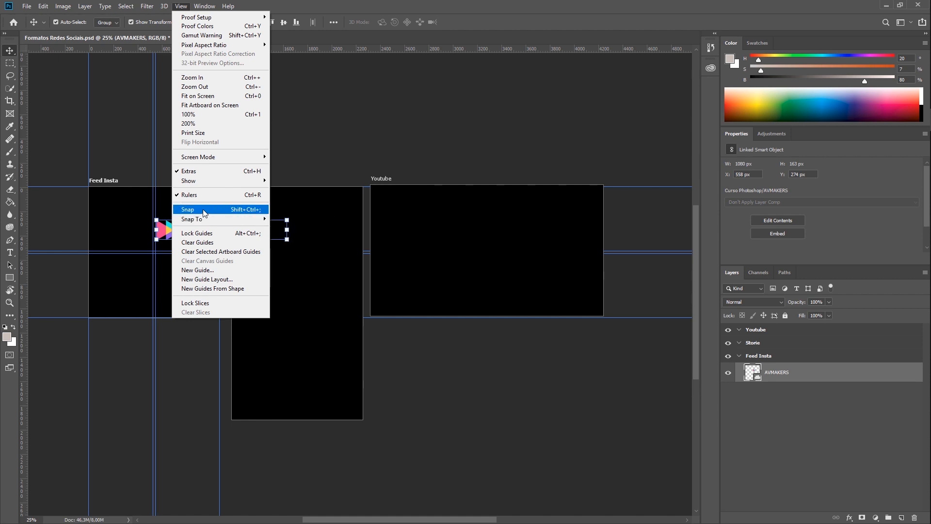
pyautogui.click(187, 209)
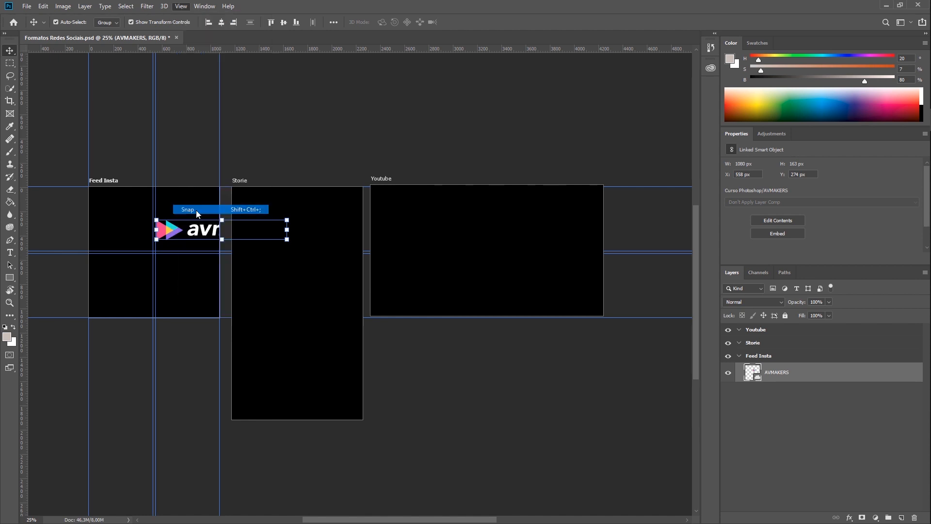
pyautogui.moveTo(175, 233)
pyautogui.mouseDown()
pyautogui.moveTo(176, 244)
pyautogui.moveTo(123, 234)
pyautogui.moveTo(181, 234)
pyautogui.moveTo(165, 230)
pyautogui.mouseUp()
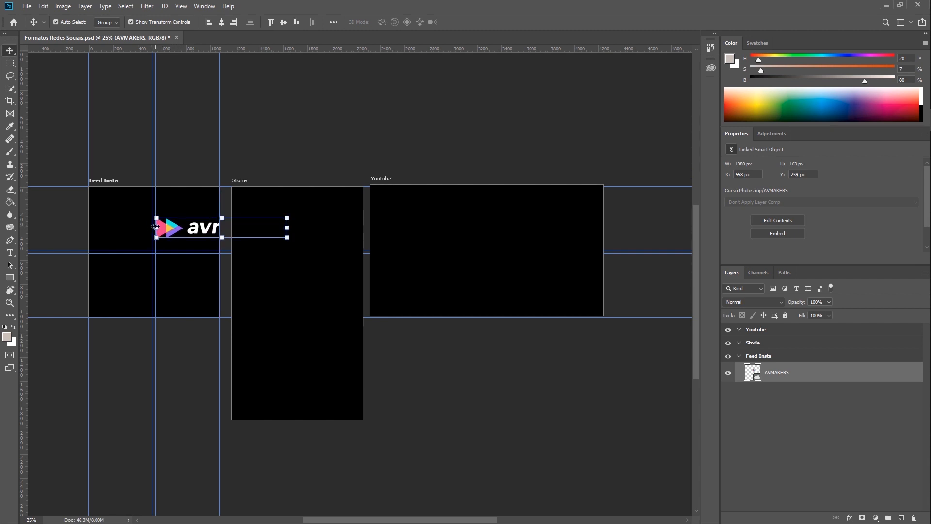
# Step: Move the logo toward the left edge of Feed Insta, to about X 36 px and Y 178 px
pyautogui.press('z')
pyautogui.click(143, 218)
pyautogui.click(124, 242)
pyautogui.click(119, 243)
pyautogui.moveTo(127, 233); pyautogui.dragTo(294, 238)
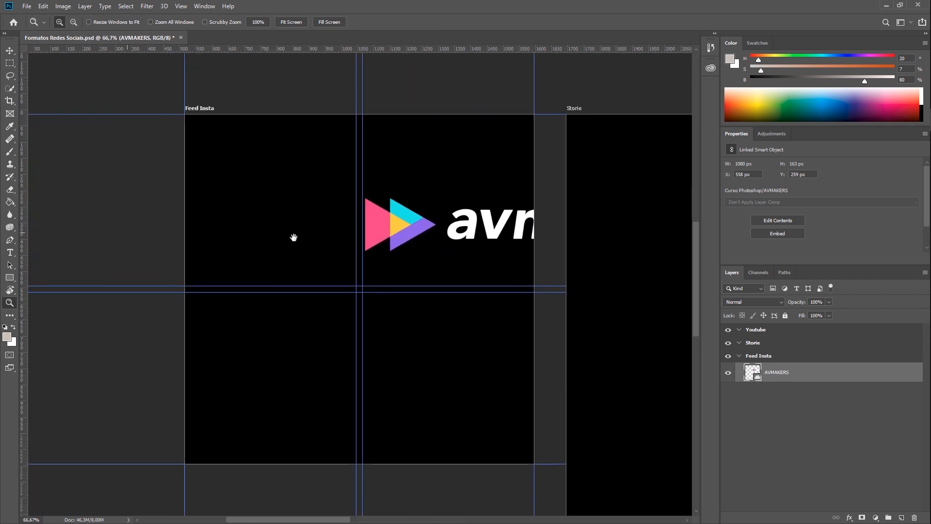
pyautogui.press('v')
pyautogui.moveTo(360, 234); pyautogui.dragTo(192, 208)
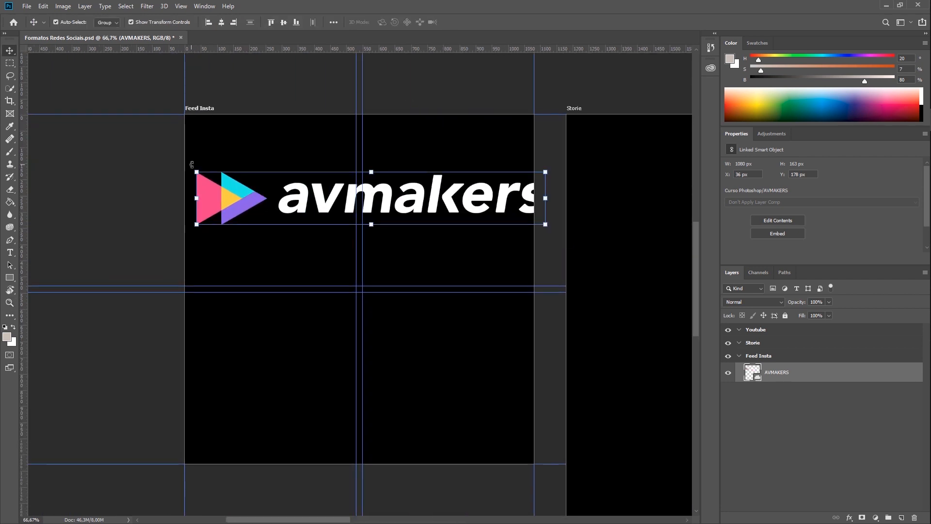
# Step: Scale the logo down to about 346 px wide and snap it into the upper-left corner of Feed Insta
pyautogui.moveTo(199, 172); pyautogui.dragTo(376, 206)
pyautogui.press('Escape')
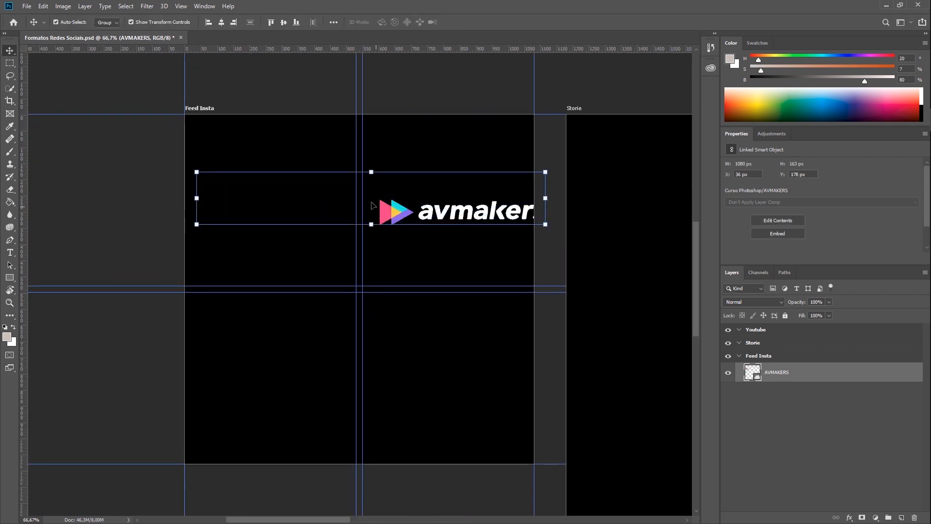
pyautogui.moveTo(193, 169); pyautogui.dragTo(197, 124)
pyautogui.click(370, 25)
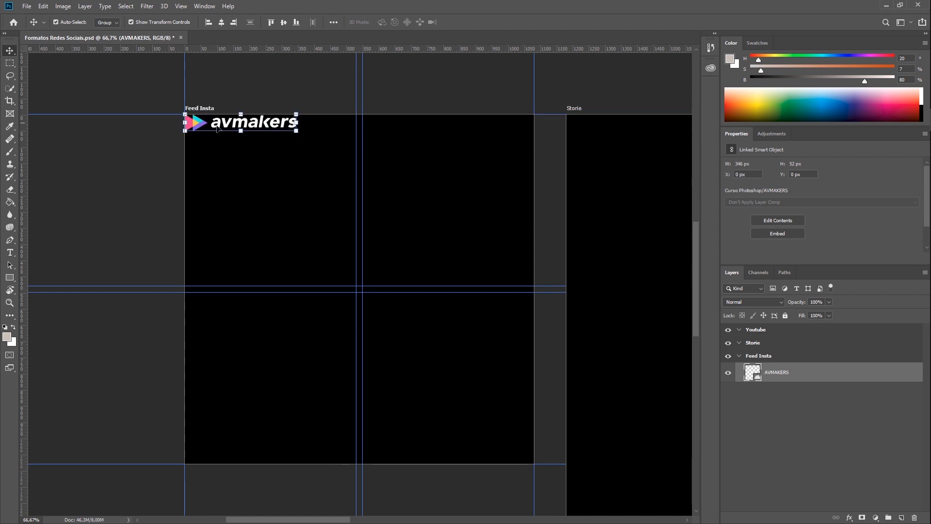
# Step: Check the Smart Guides display option and place four evenly spaced copies of the logo down Feed Insta's left edge
pyautogui.click(181, 5)
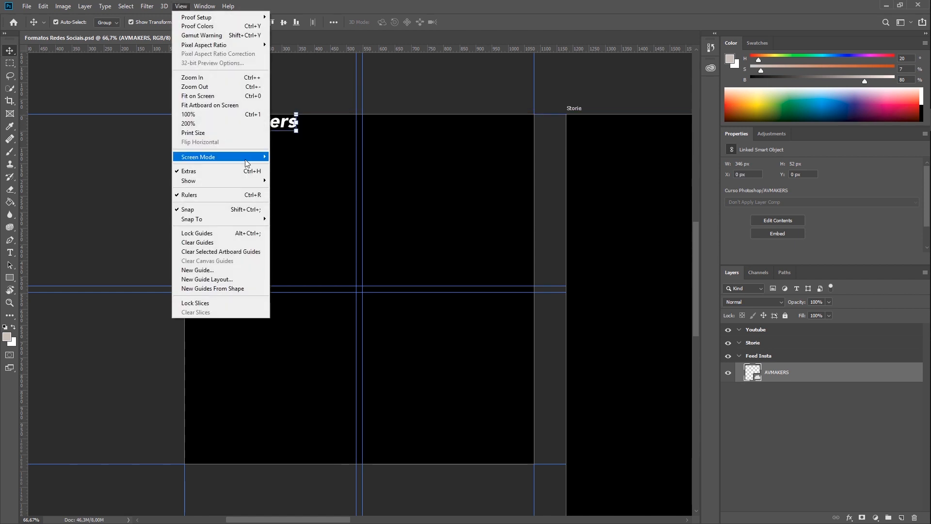
pyautogui.moveTo(243, 161)
pyautogui.moveTo(237, 183)
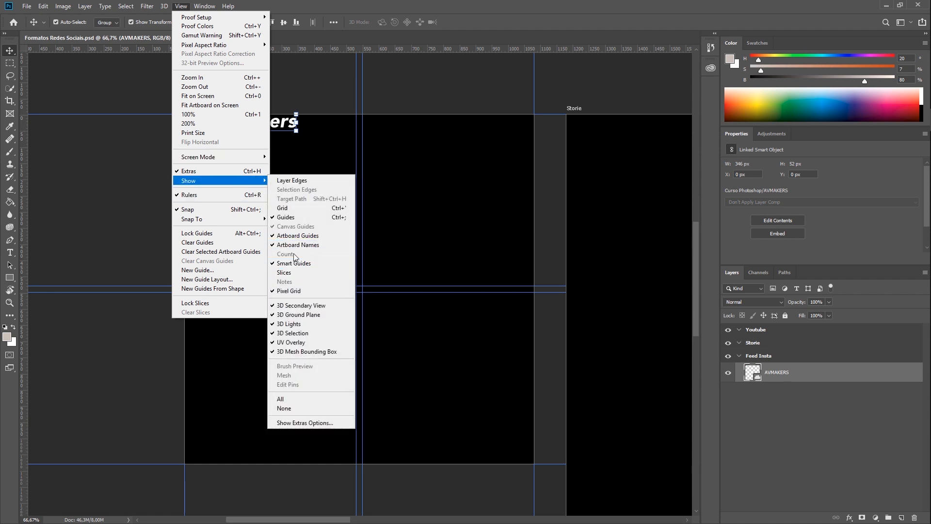
pyautogui.click(306, 162)
pyautogui.moveTo(228, 124); pyautogui.dragTo(265, 325)
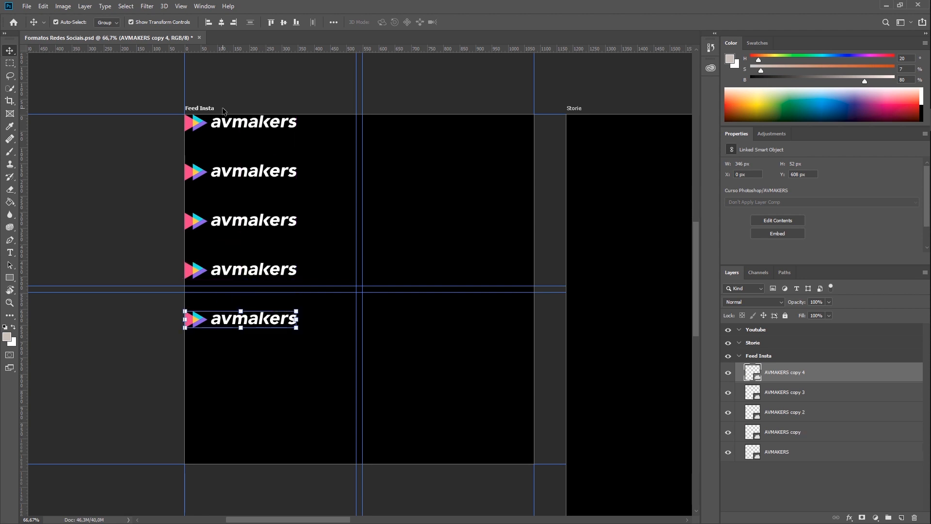
# Step: Review the Snap setting and the display options for guides and Smart Guides
pyautogui.click(181, 6)
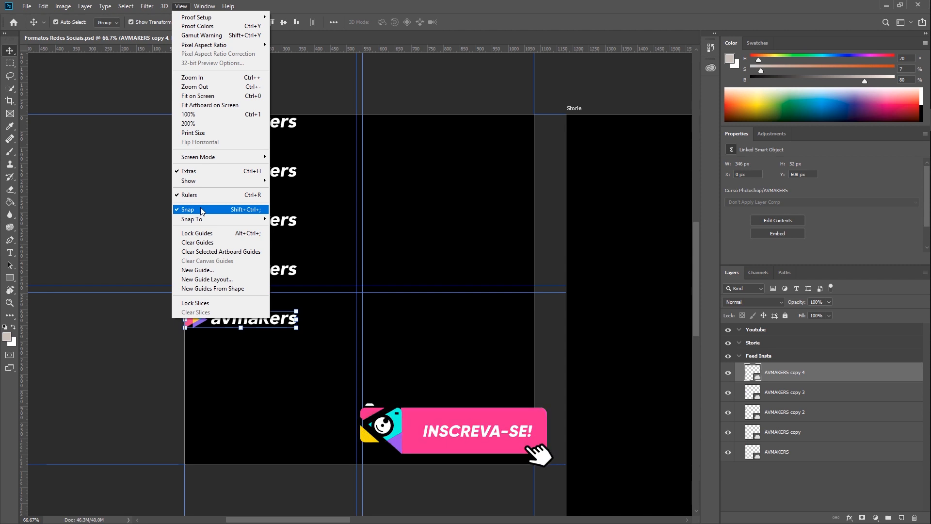
pyautogui.moveTo(218, 180)
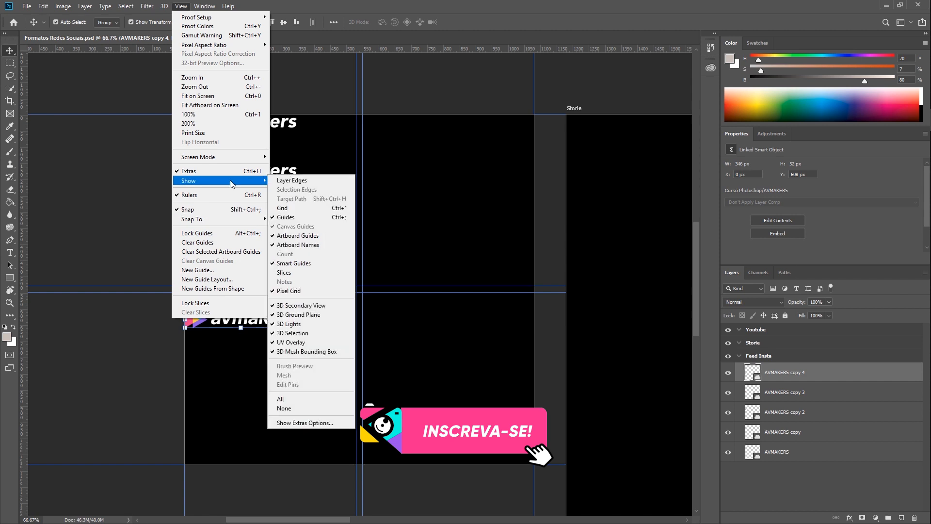